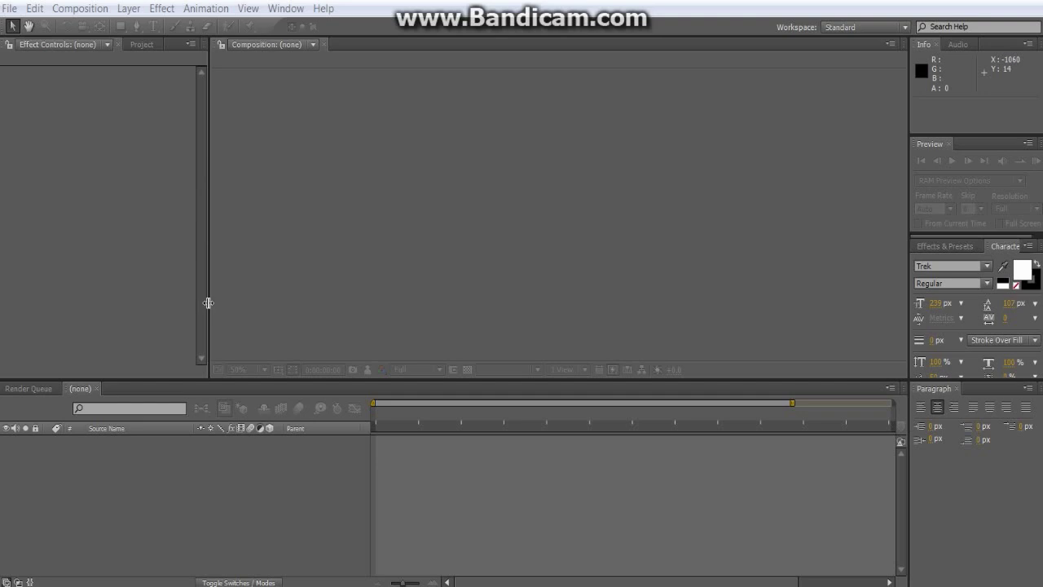
Create a new composition named 'reverse pixel polly'
click(80, 8)
click(104, 31)
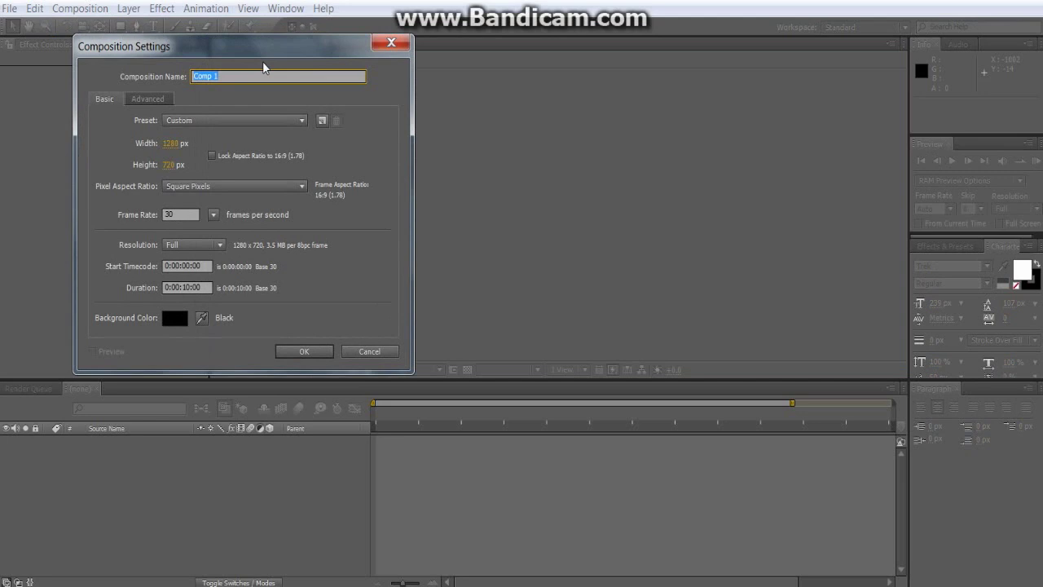
text(reverse pixel polly)
key(Return)
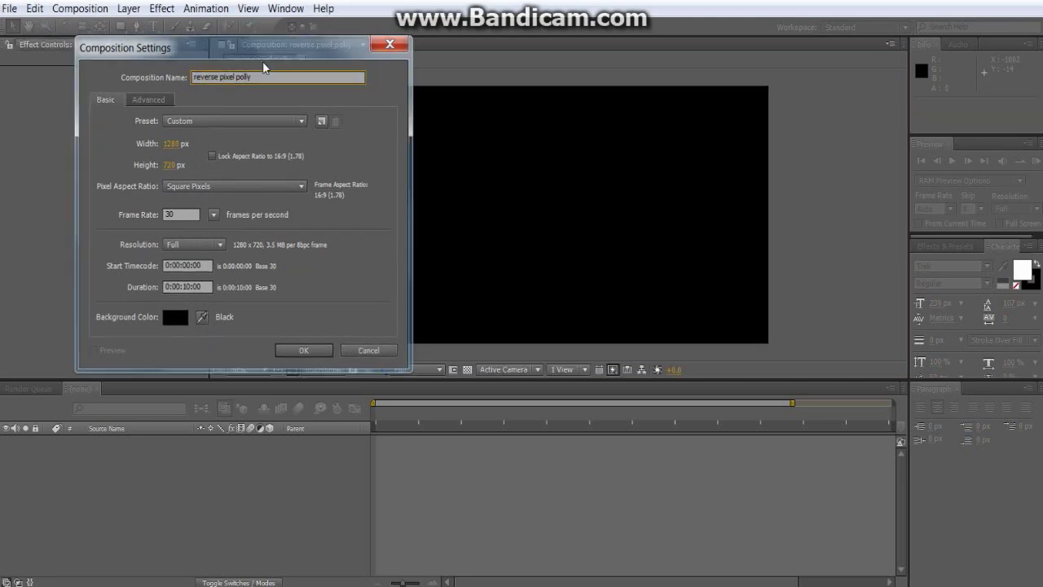
Add a text layer reading 'Brady M67' and select it in the timeline
click(131, 9)
mouse_move(343, 26)
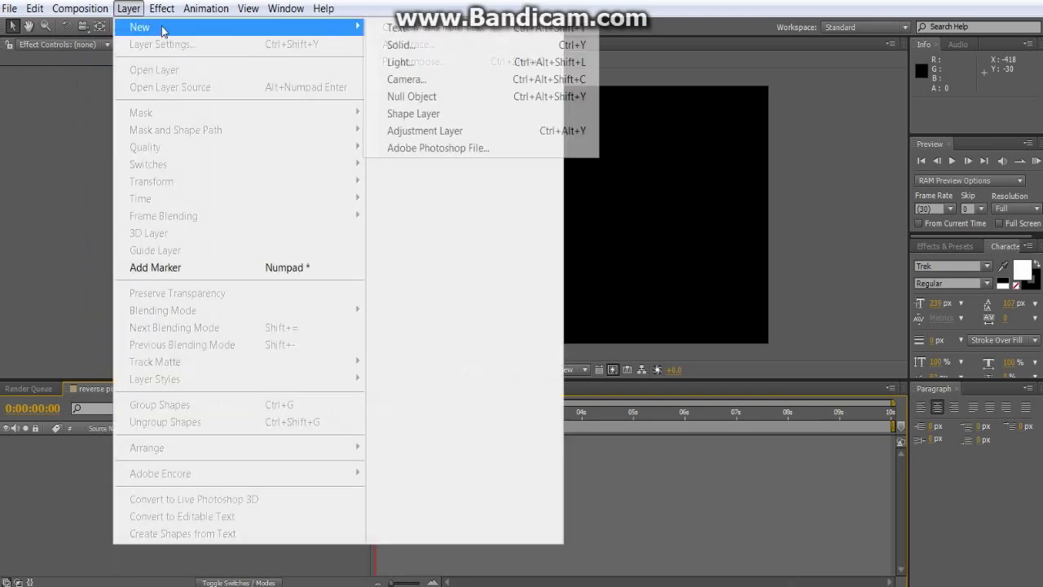
click(447, 26)
text(Brady M67)
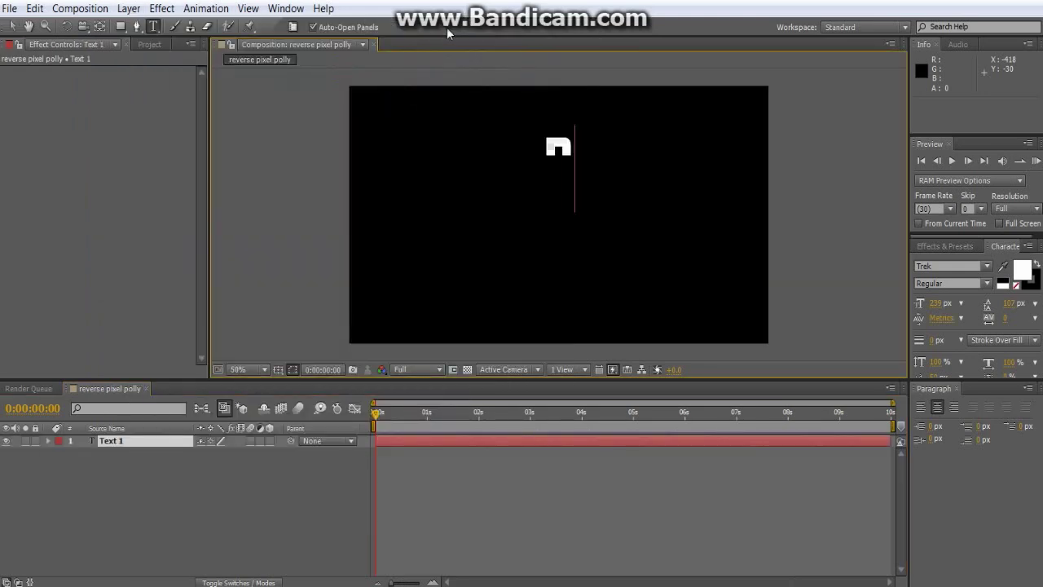
click(238, 489)
click(13, 26)
click(162, 8)
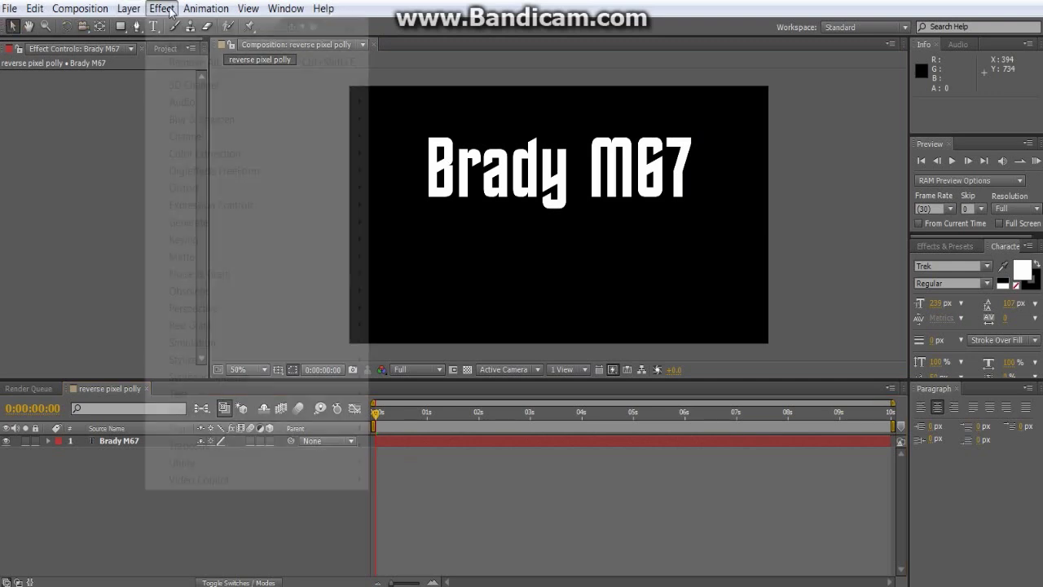
click(129, 445)
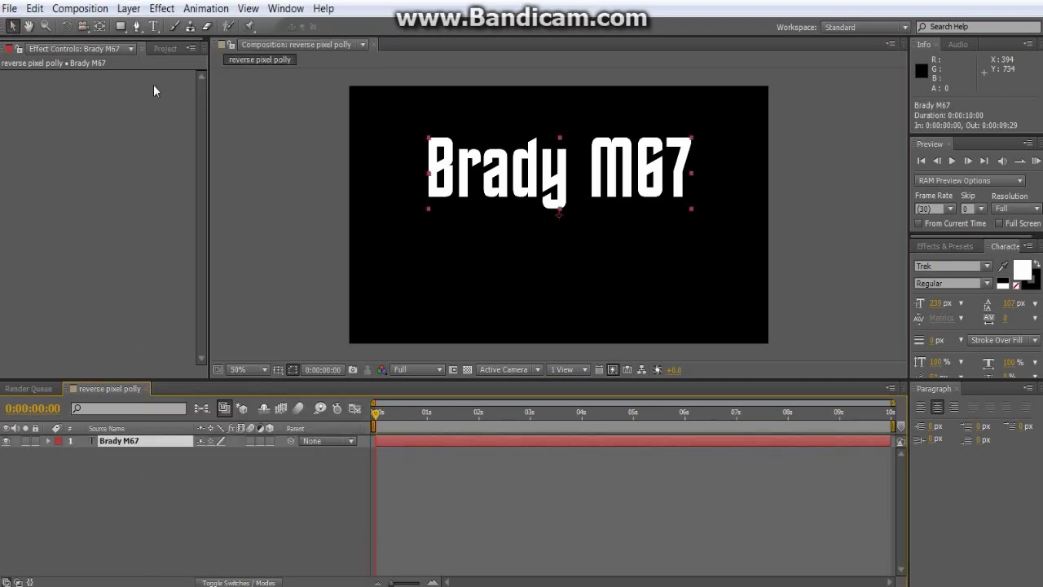
Apply the CC Pixel Polly effect to the Brady M67 text layer
click(162, 8)
mouse_move(241, 352)
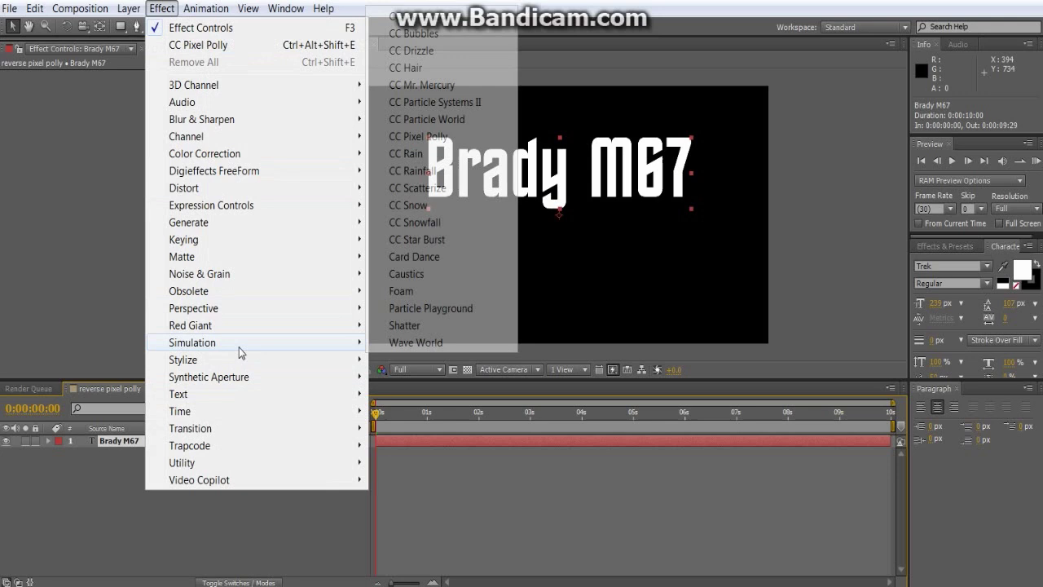
click(444, 139)
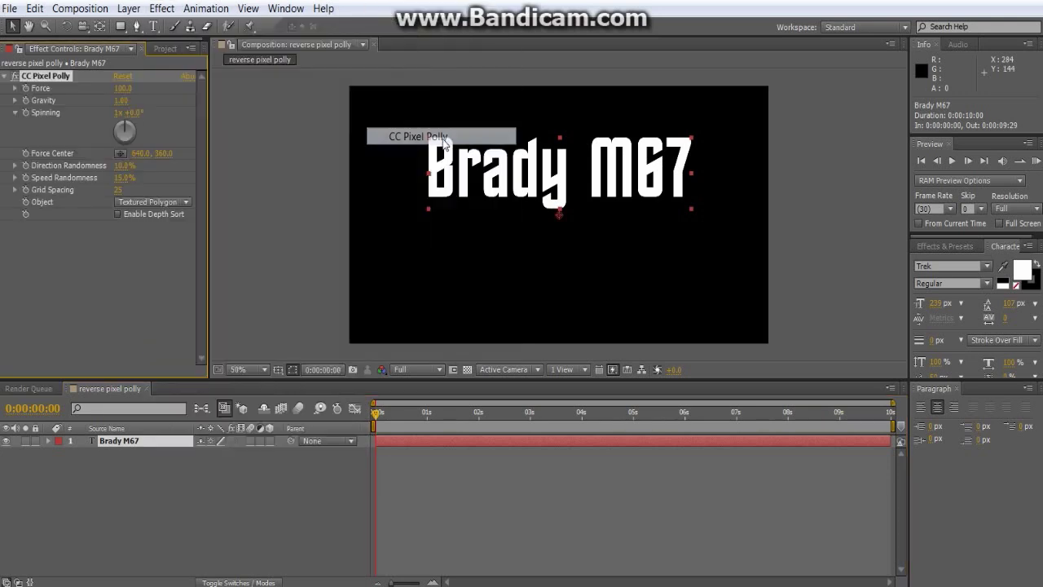
click(266, 486)
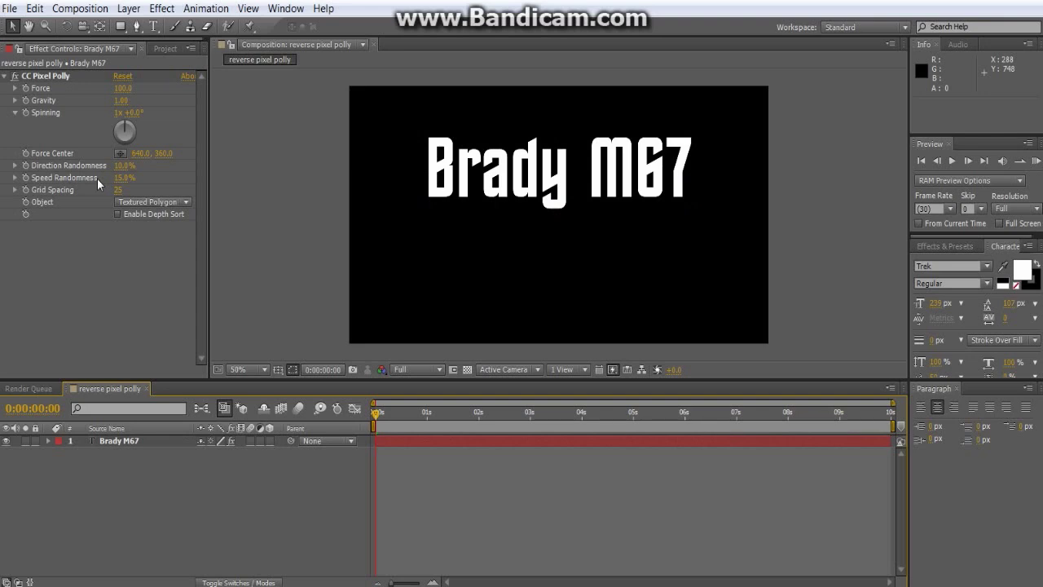
Set Force and Gravity to 0 and keyframe them at the first frame
click(122, 88)
text(0)
key(Return)
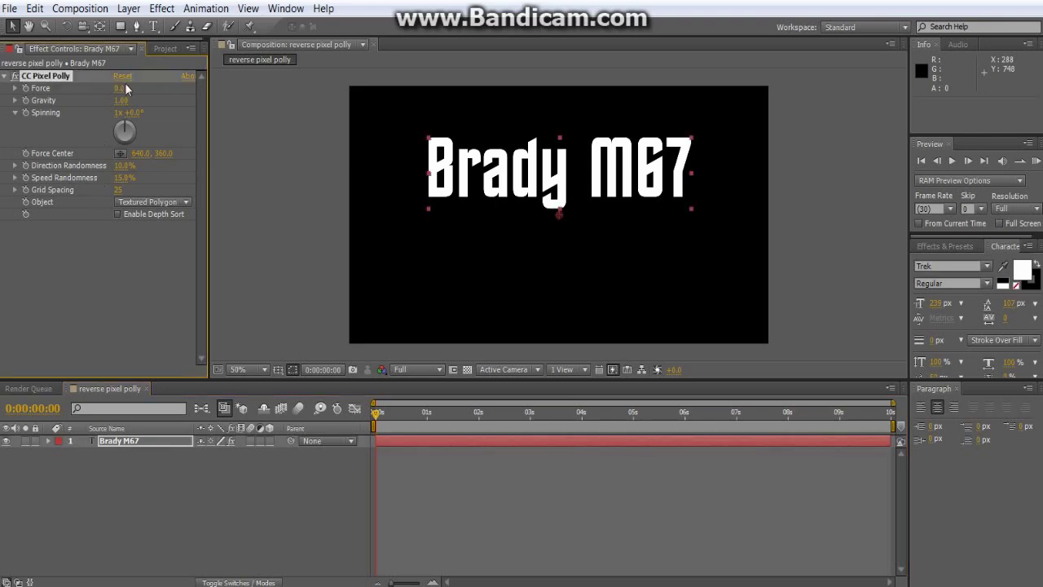
click(122, 101)
text(0)
key(Return)
click(25, 101)
Expand the layer's effects to show CC Pixel Polly properties in the timeline
click(48, 441)
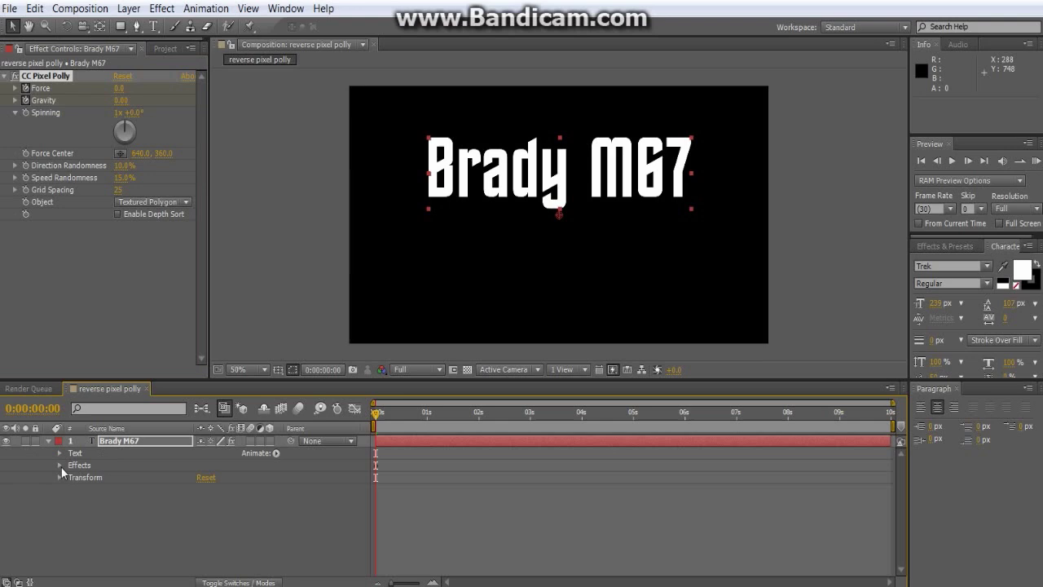
click(60, 466)
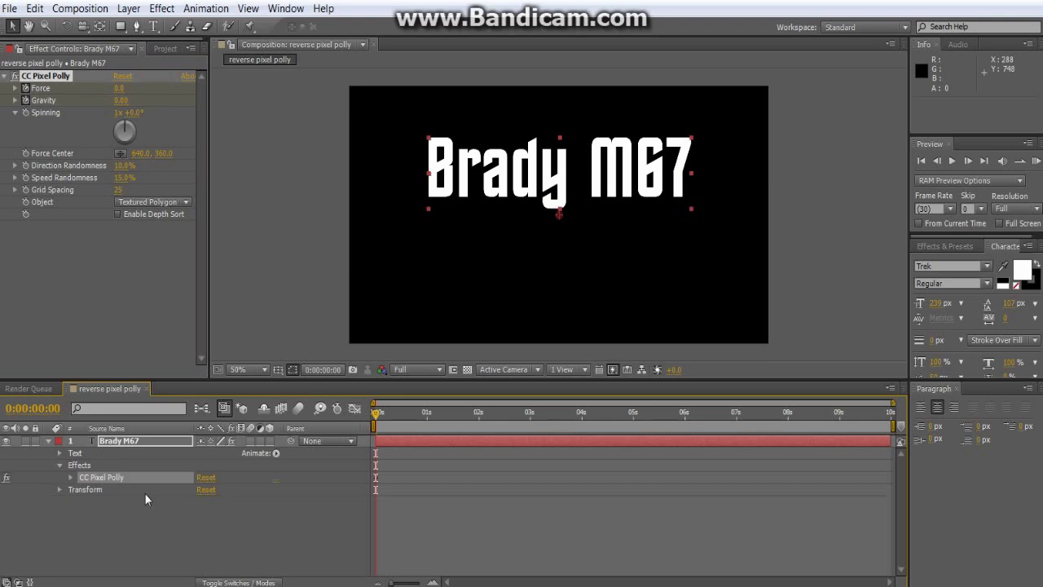
click(71, 477)
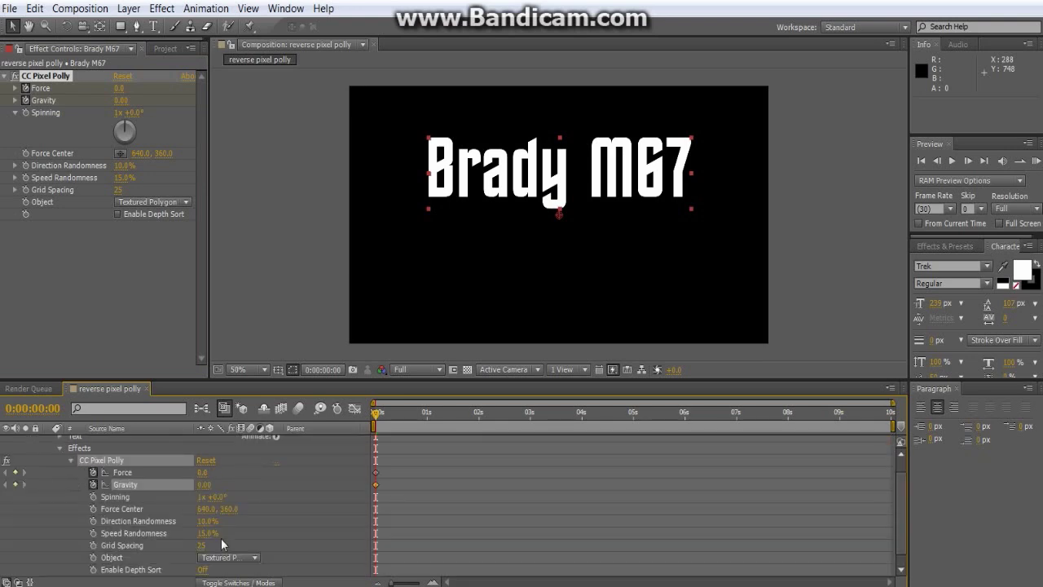
At 0:00:00:15, keyframe Gravity -1.00 and Force 100
click(401, 418)
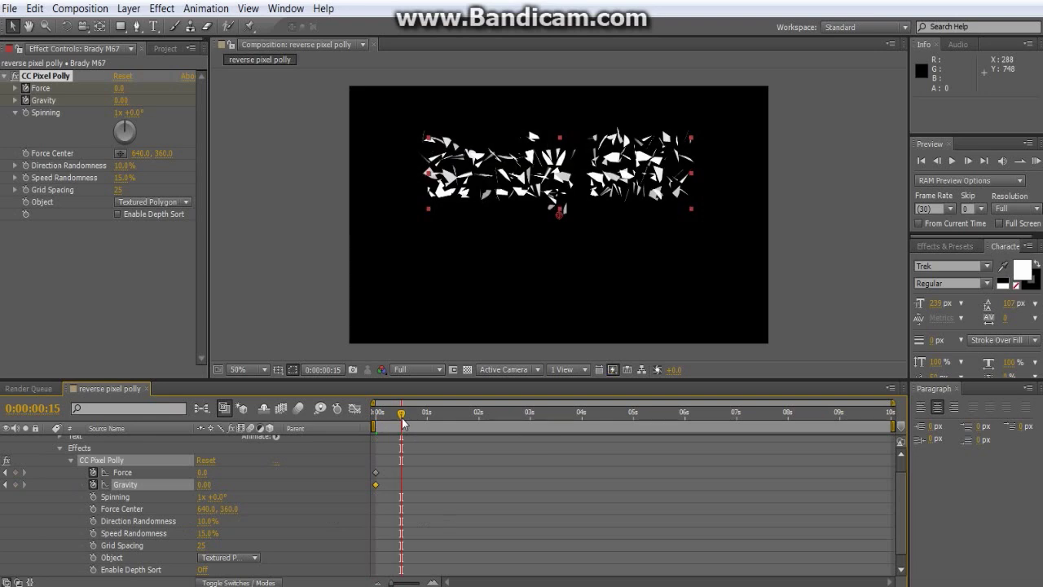
click(204, 485)
key(Return)
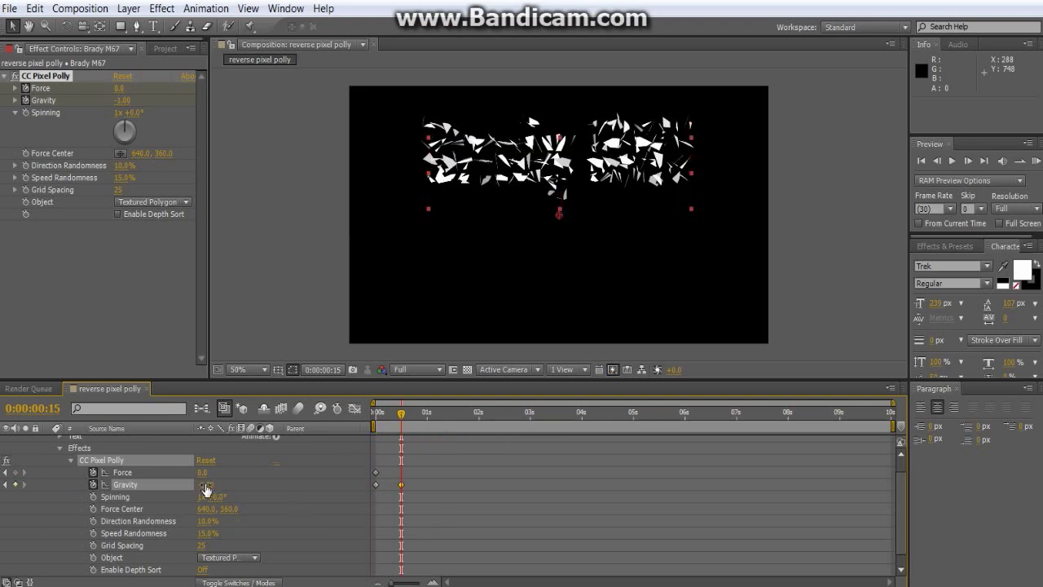
click(203, 472)
text(100)
key(Return)
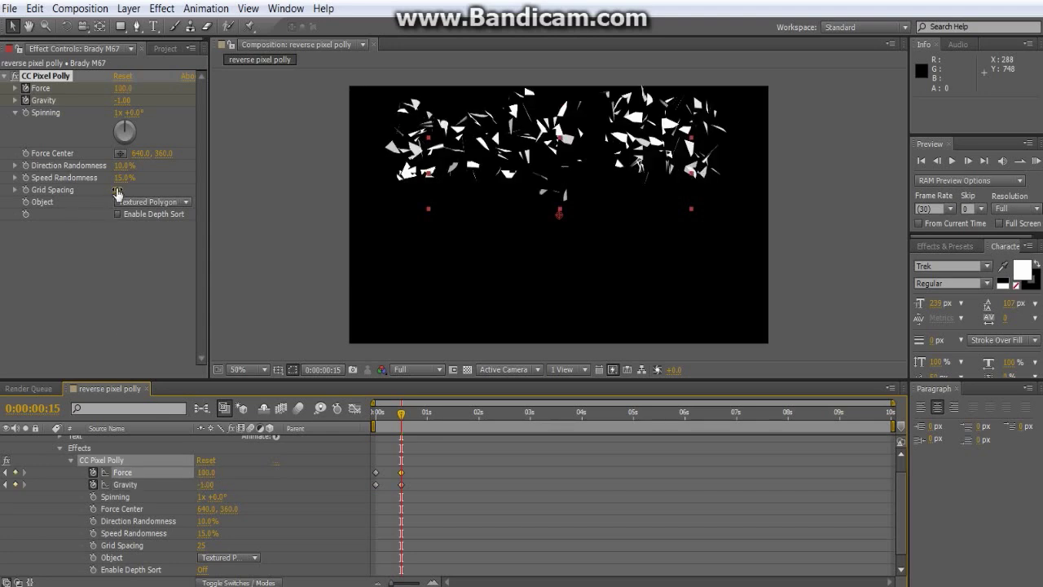
Set Grid Spacing to 2 so the text breaks into fine particles
click(117, 192)
text(2)
key(Return)
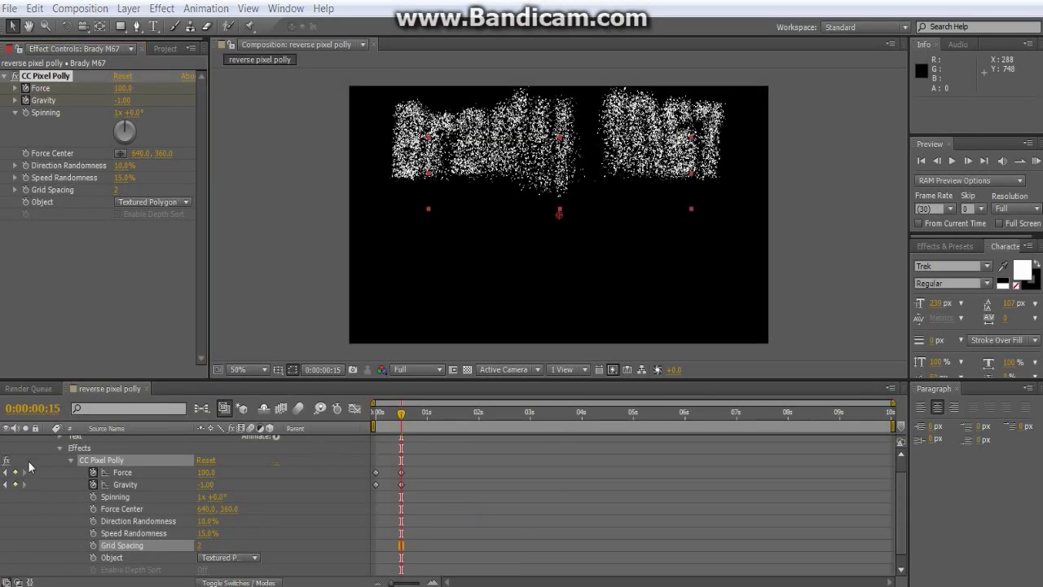
click(71, 461)
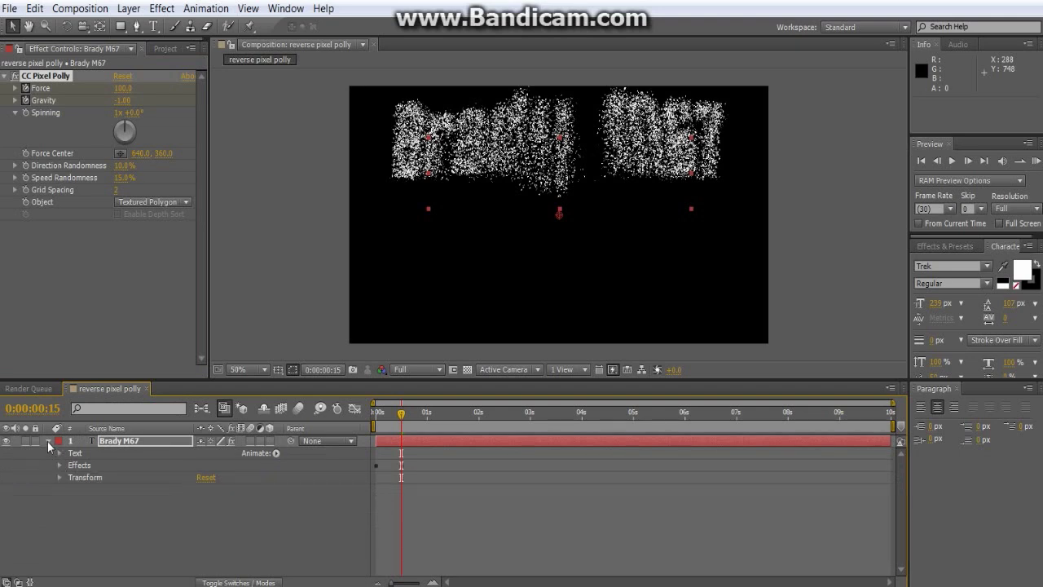
At frame 0, scrub Force Center X leftward past 534
click(47, 441)
click(922, 161)
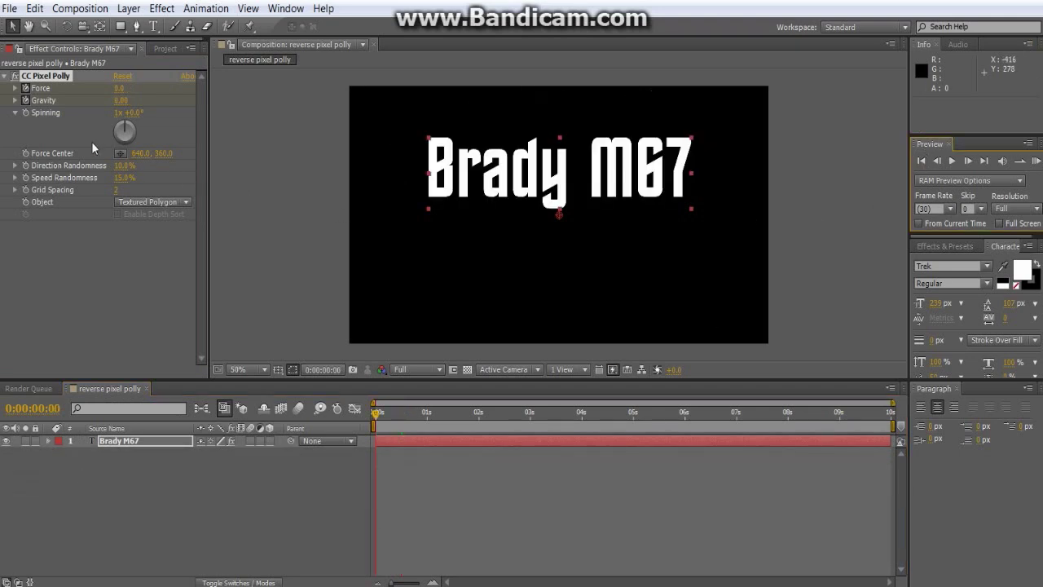
click(25, 154)
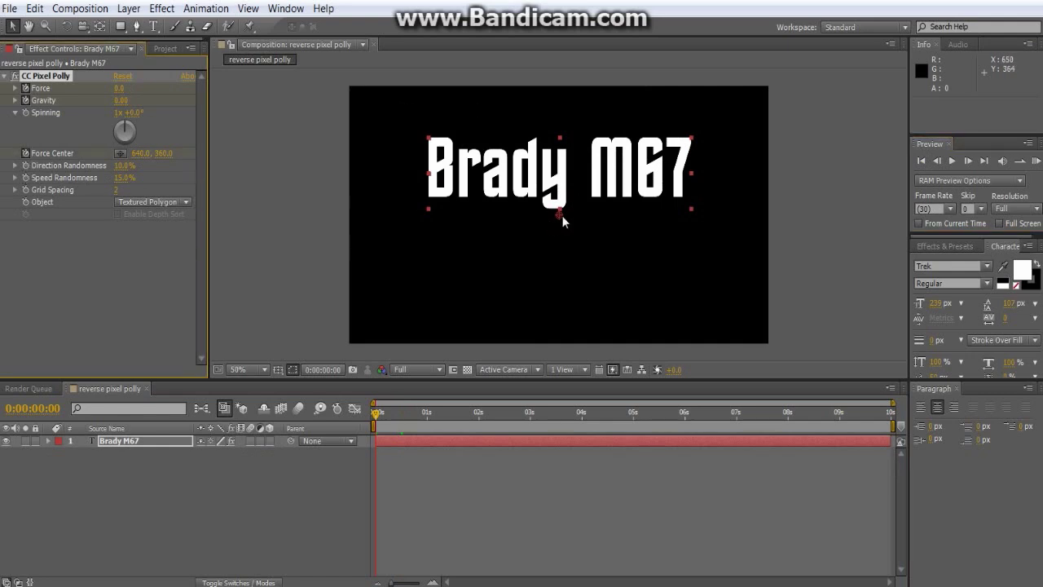
drag(144, 154, 73, 161)
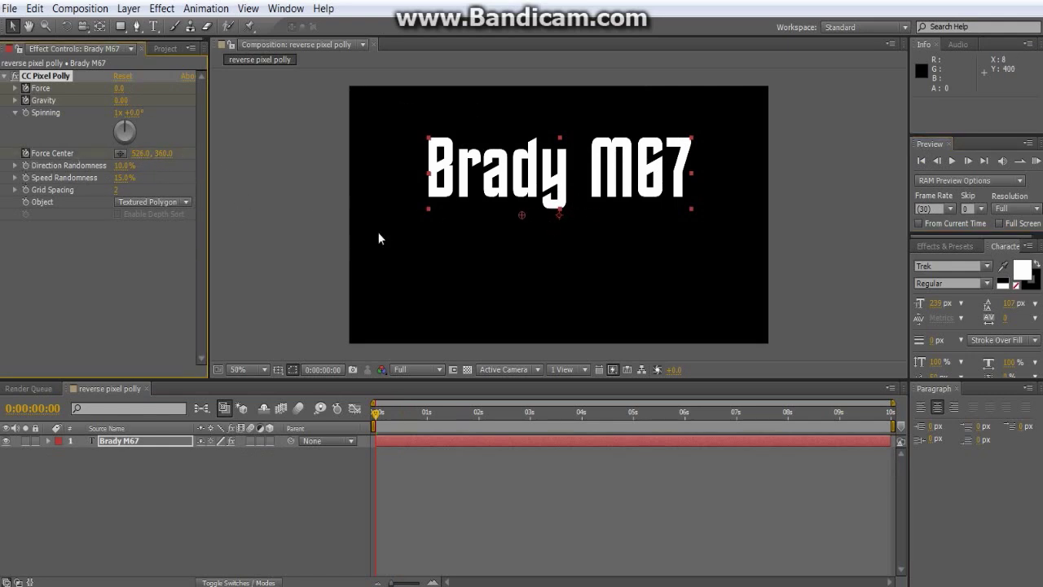
click(521, 215)
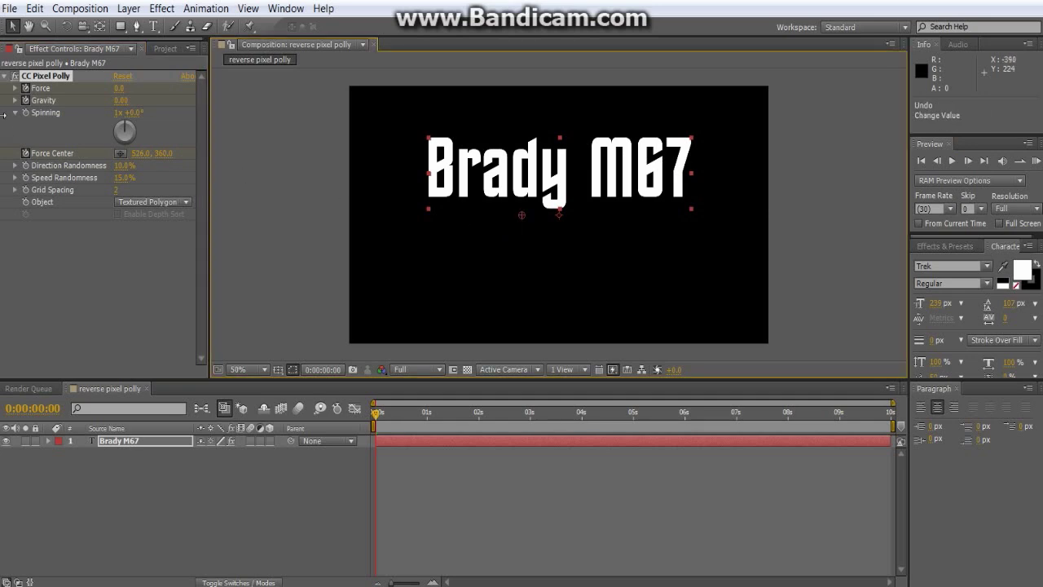
drag(136, 154, 92, 157)
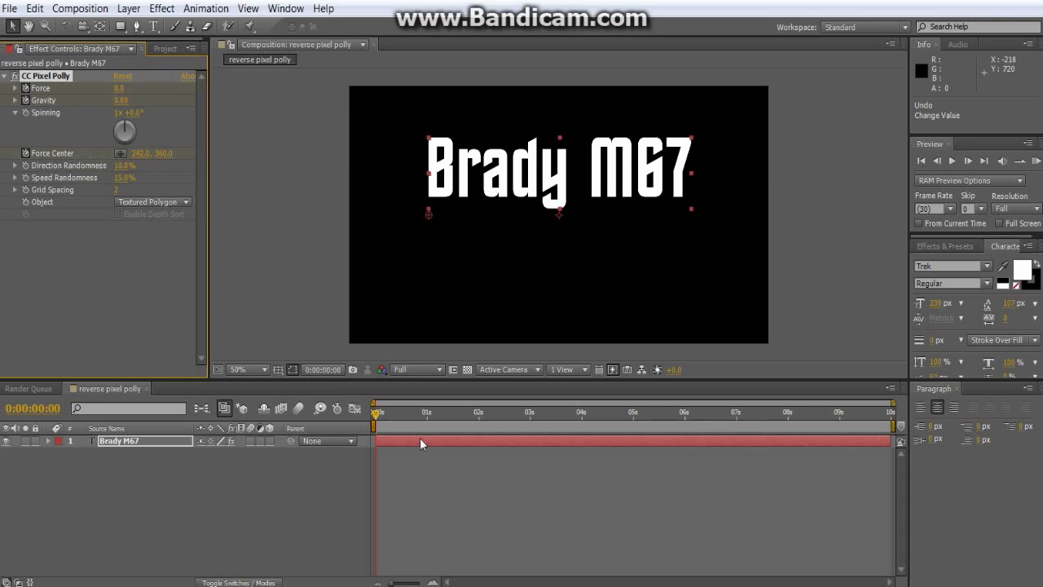
At one second, set Force Center to about 1045, 360
drag(429, 424, 420, 422)
key(Page_Down)
key(Page_Down)
key(Page_Down)
key(Page_Down)
key(Page_Down)
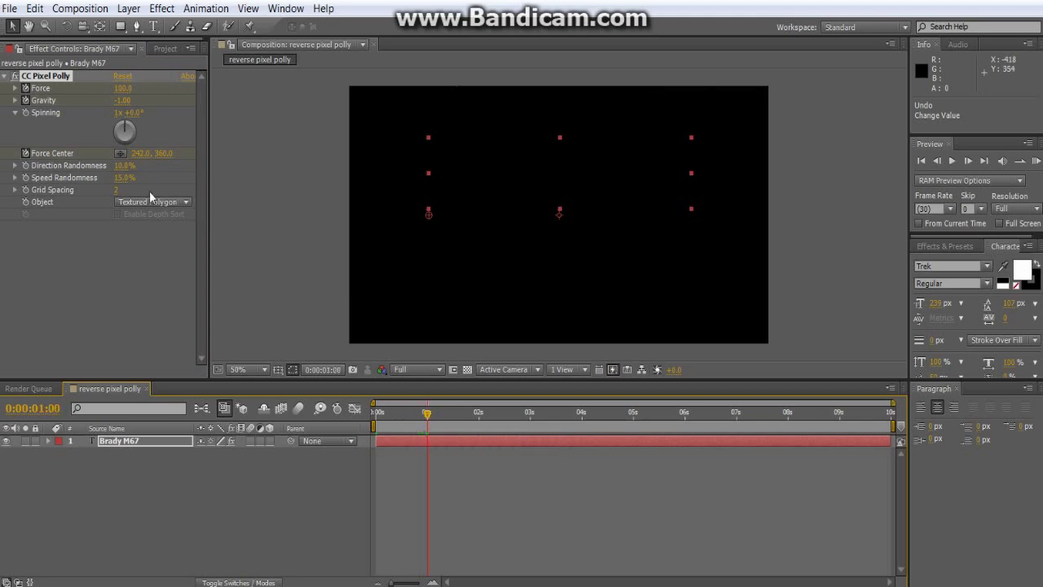
drag(138, 153, 435, 233)
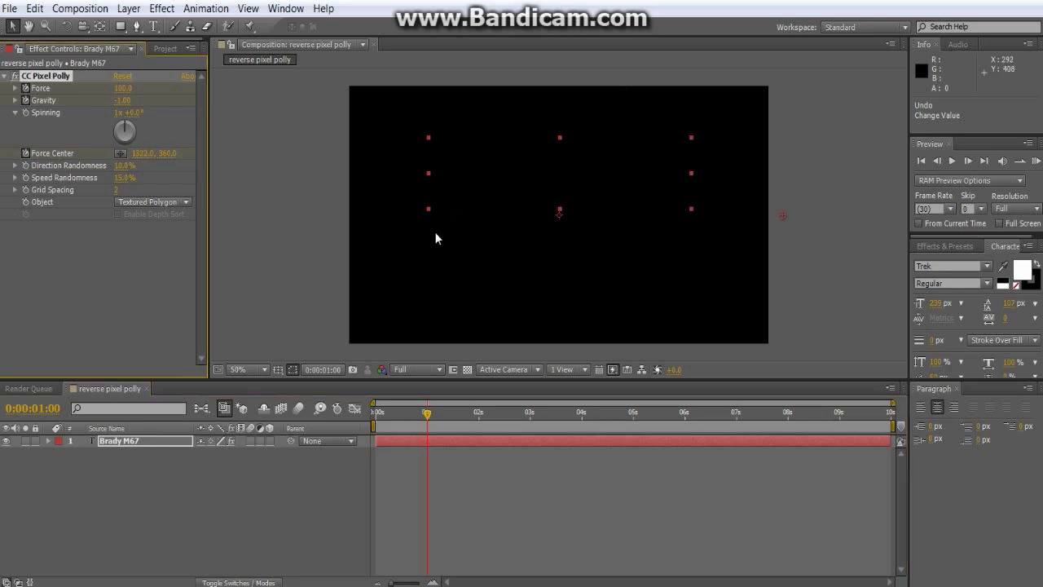
drag(140, 153, 23, 220)
RAM-preview the burst from frame 0, then park the playhead at 0:00:01:00
click(924, 161)
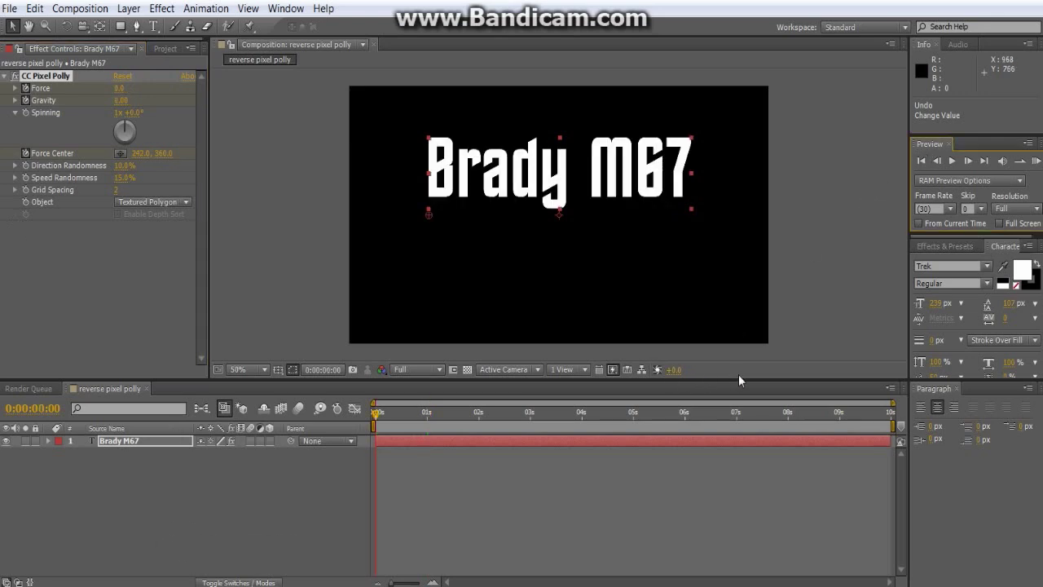
click(953, 162)
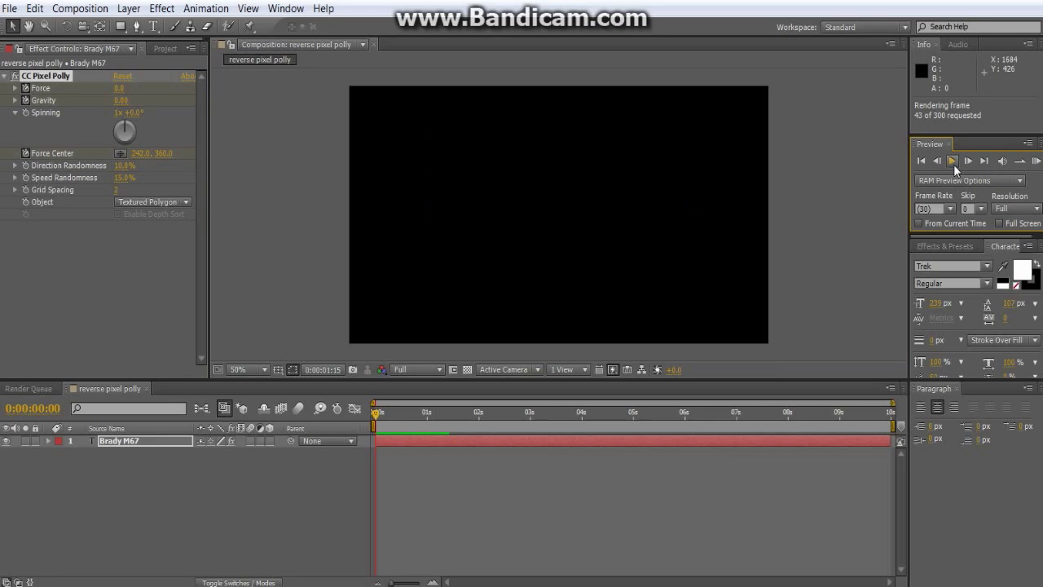
click(952, 163)
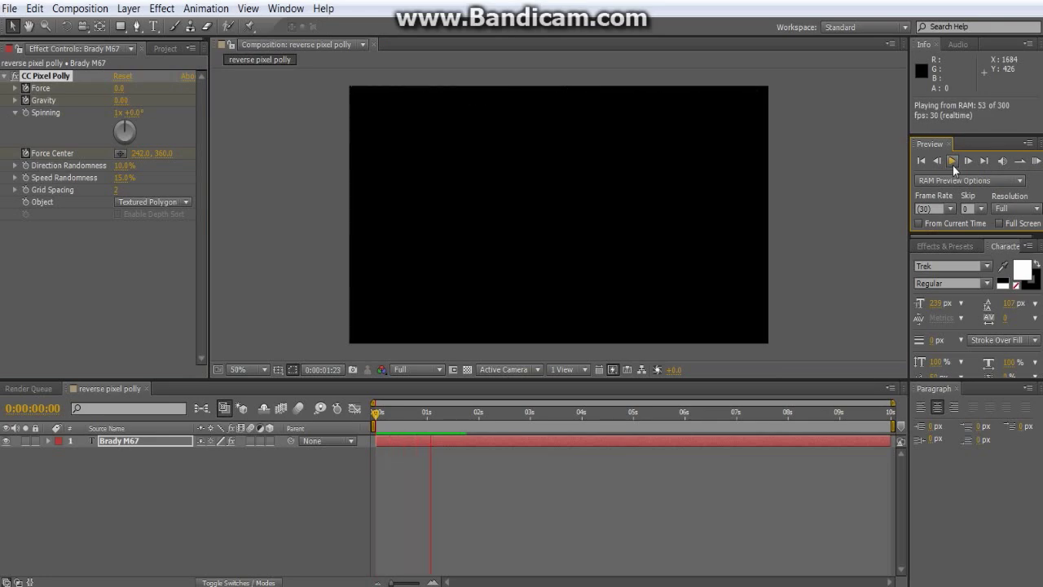
click(170, 470)
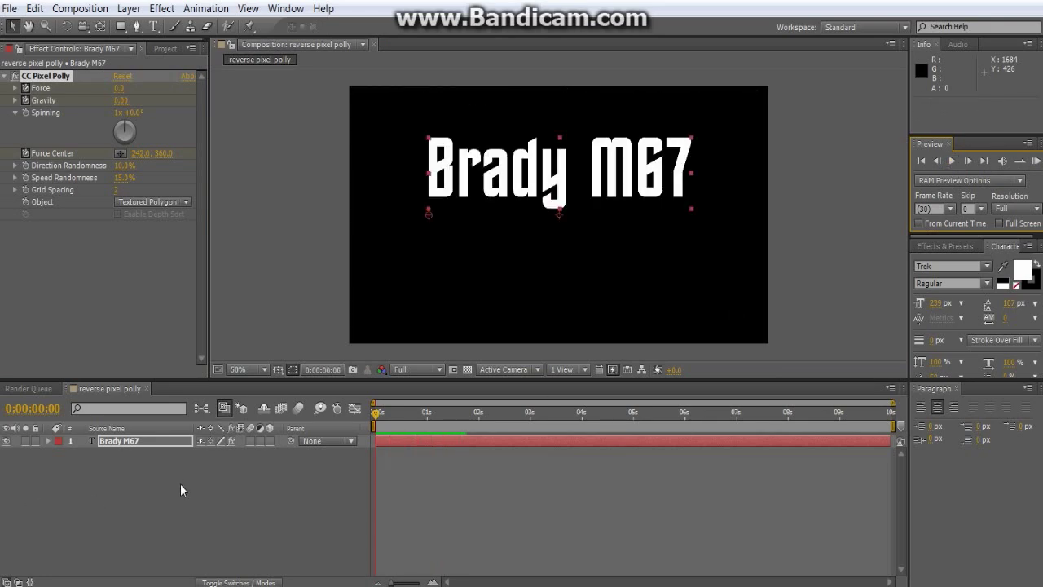
click(180, 483)
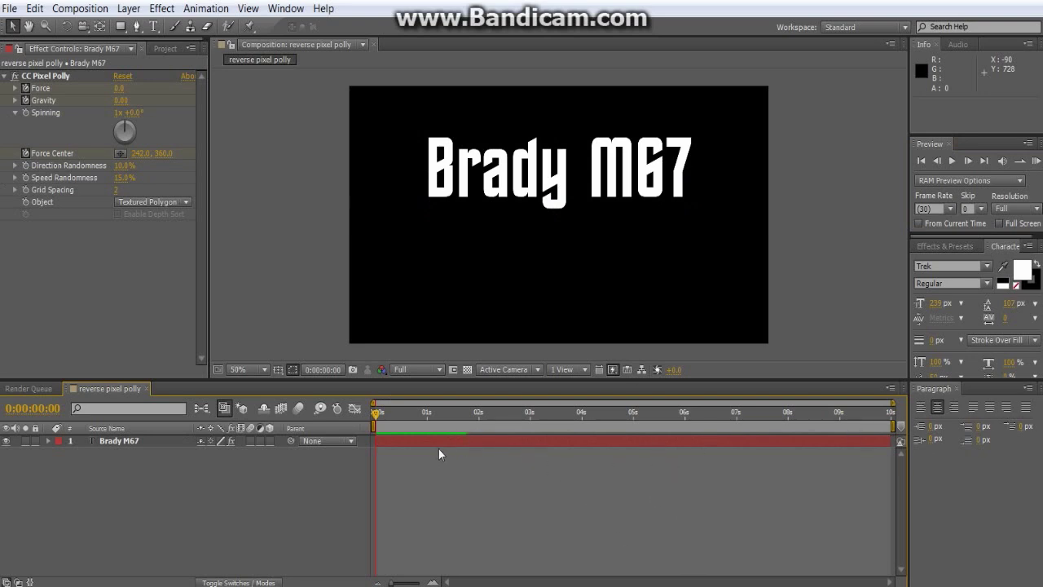
click(425, 413)
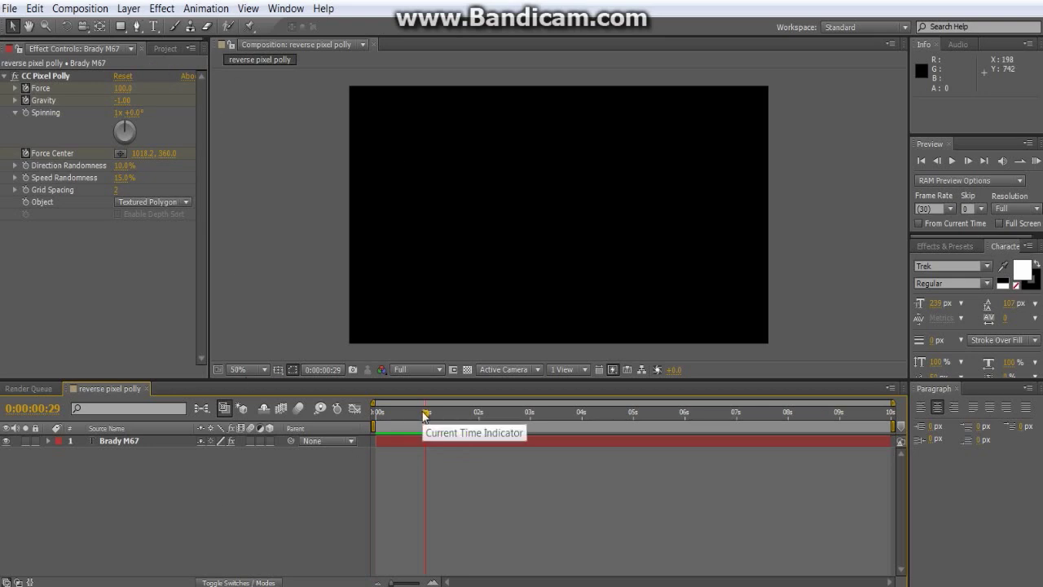
drag(423, 414, 424, 414)
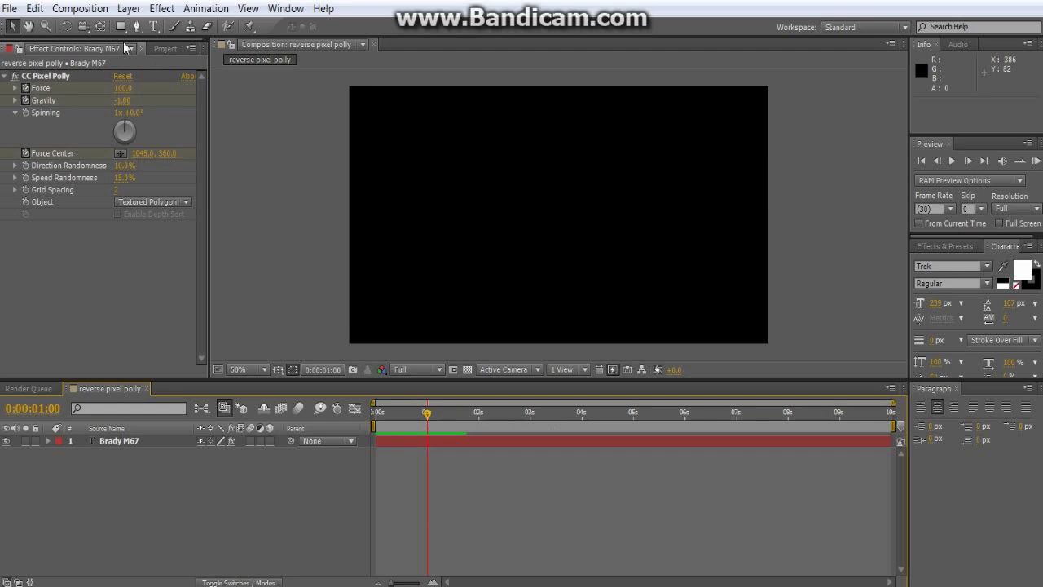
Add a second 'Brady M67' text layer and select it in the timeline
click(129, 8)
mouse_move(326, 27)
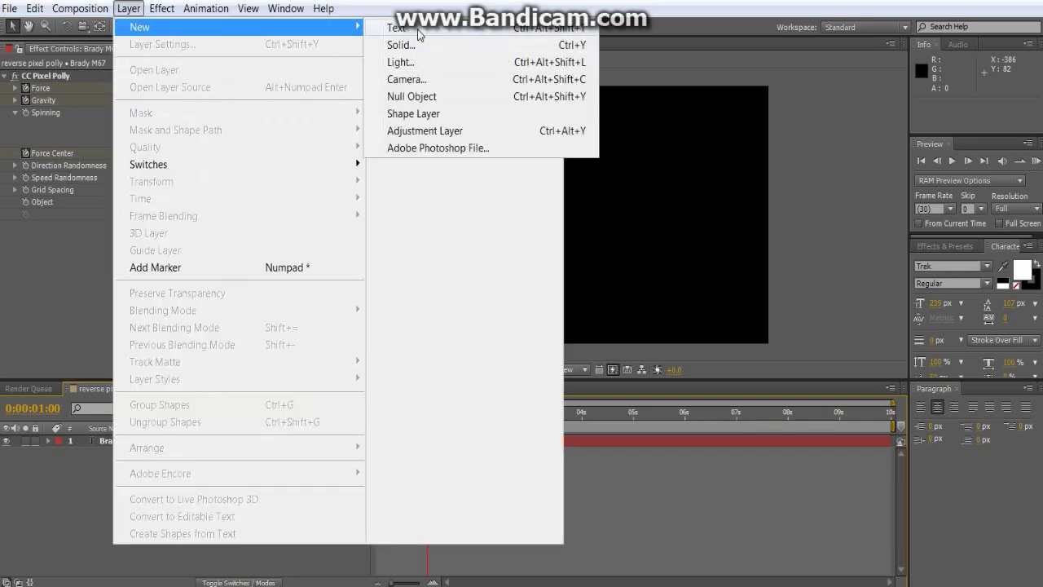
click(397, 28)
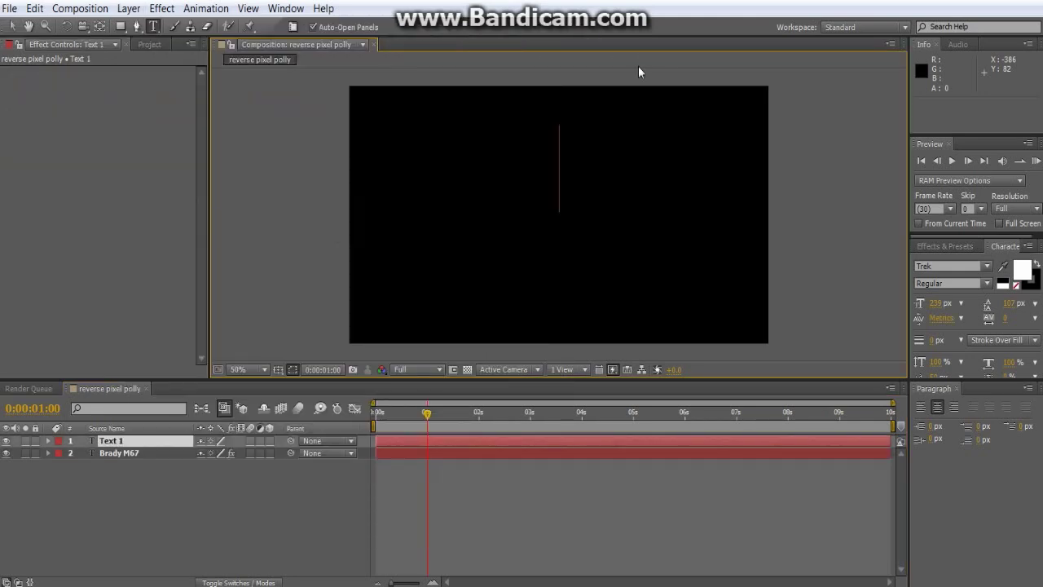
text(Brady M67)
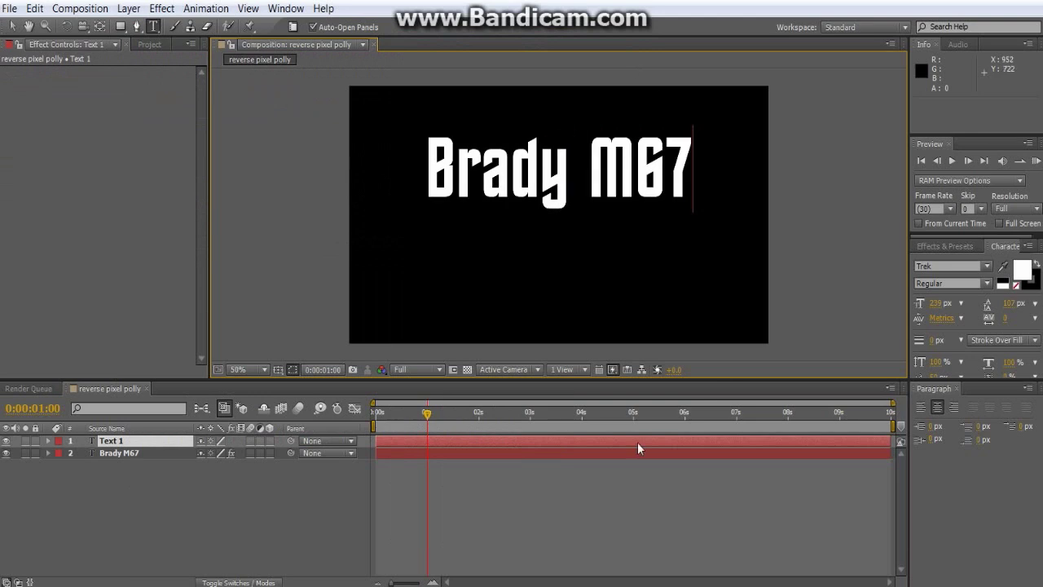
click(124, 444)
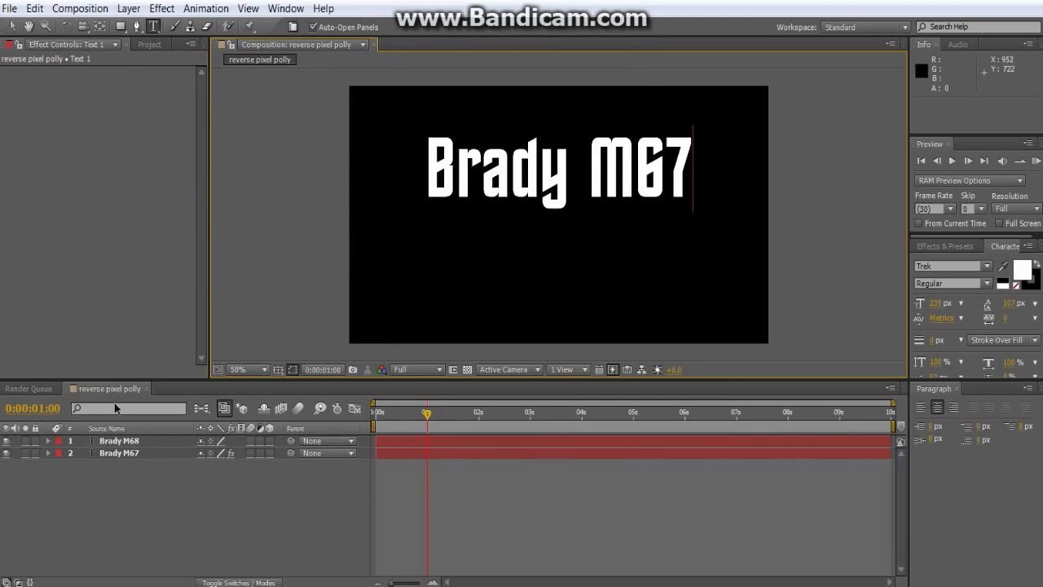
click(12, 26)
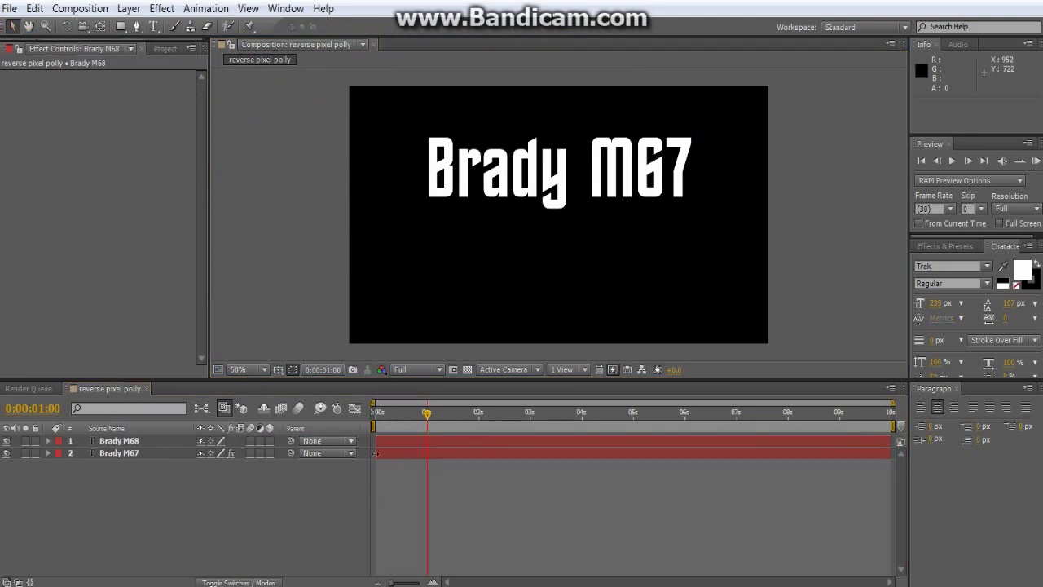
click(155, 442)
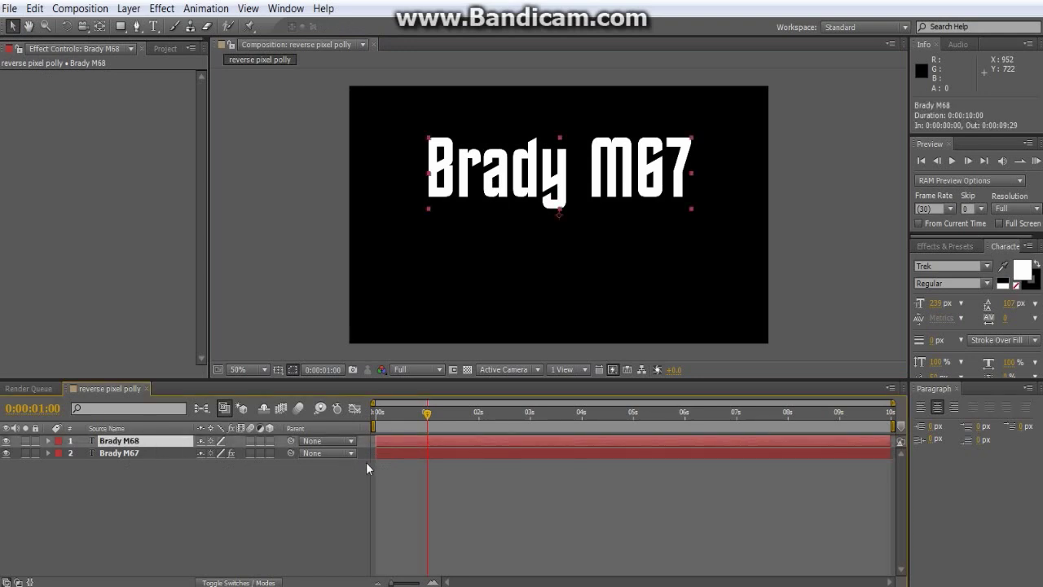
Rename the original layer 'pixel polly' and the new text layer 'Brady M67'
right_click(138, 453)
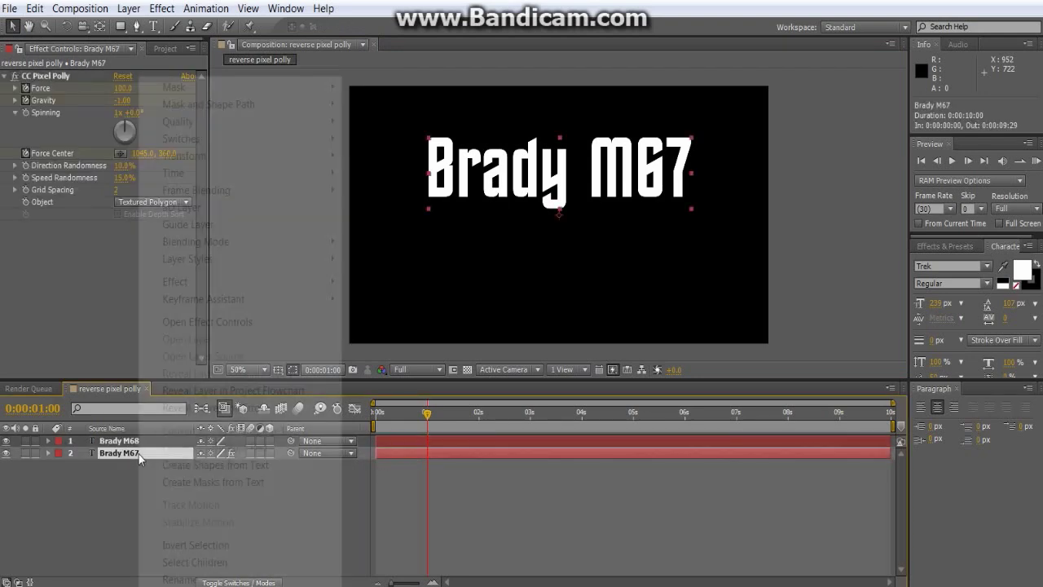
click(181, 579)
text(pixel polly)
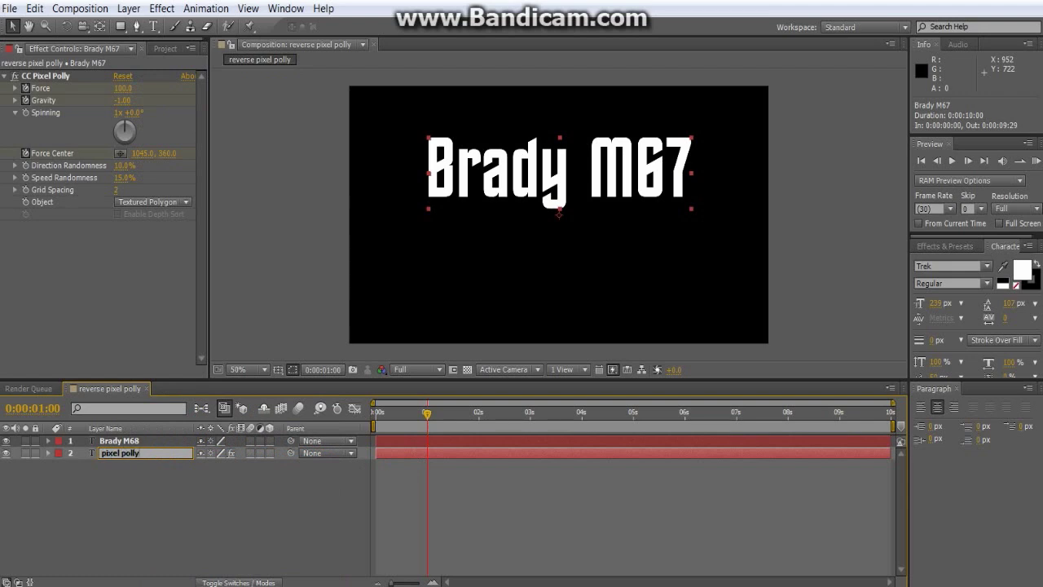
key(Return)
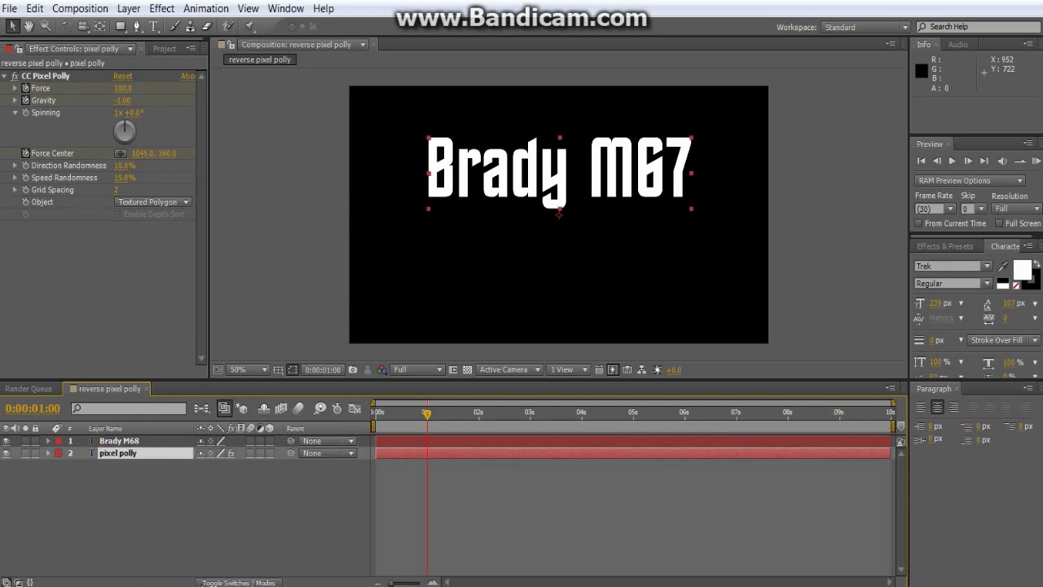
right_click(140, 443)
click(180, 579)
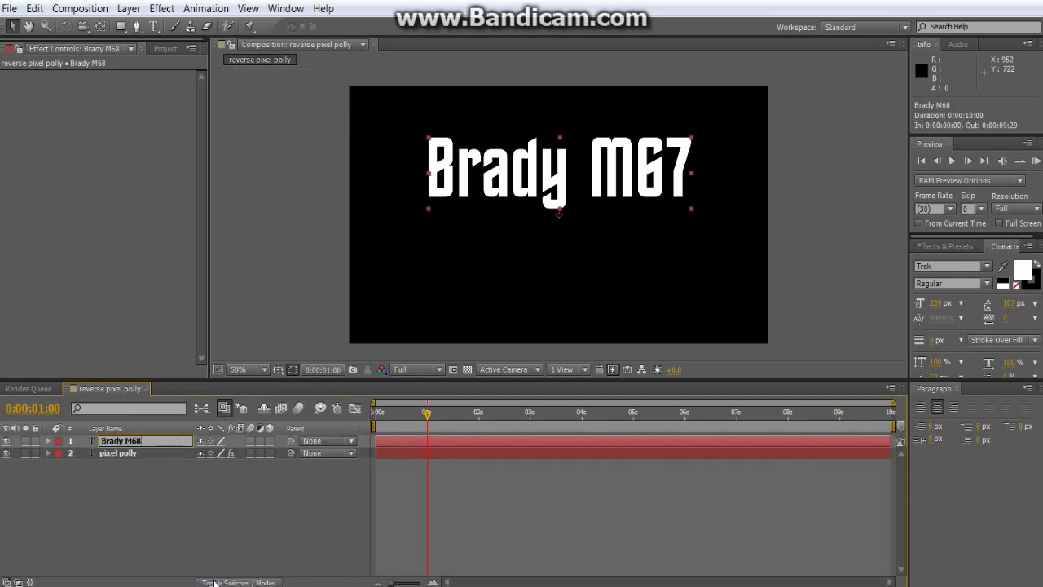
key(Return)
Shift pixel polly to start at 0:00:05:00 and preview the shatter there
click(401, 453)
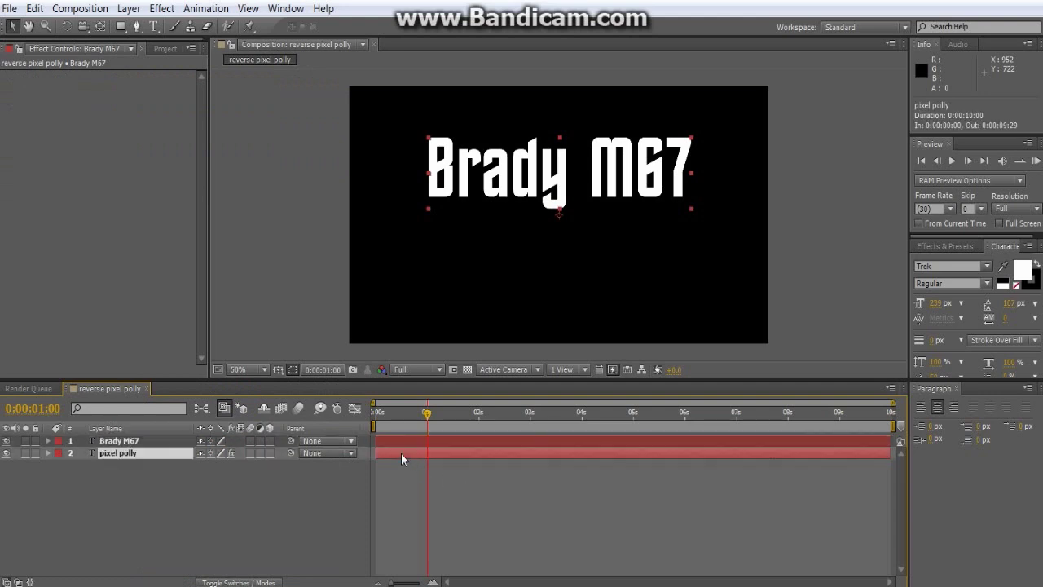
drag(403, 452, 454, 450)
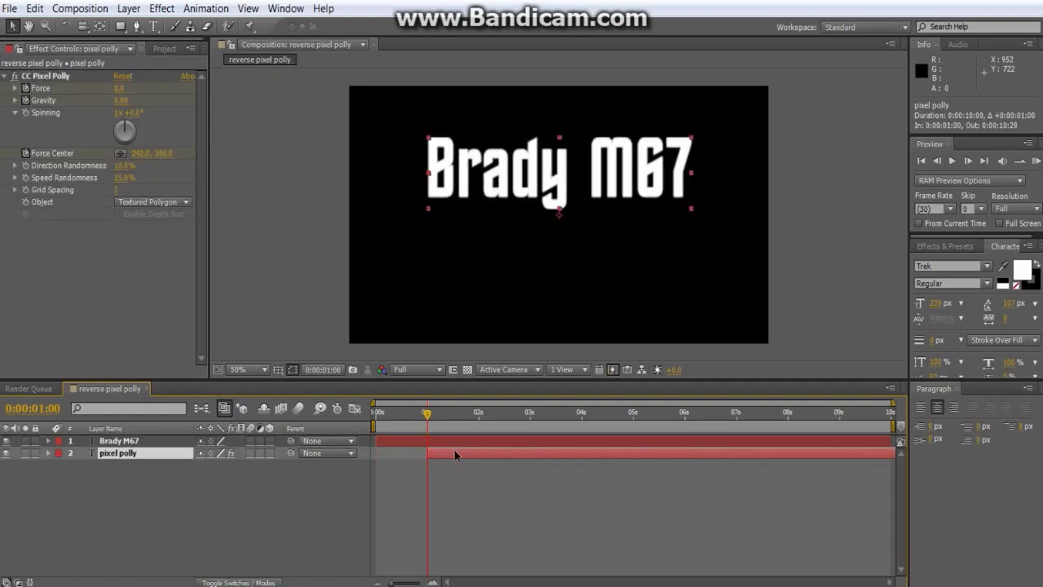
click(427, 439)
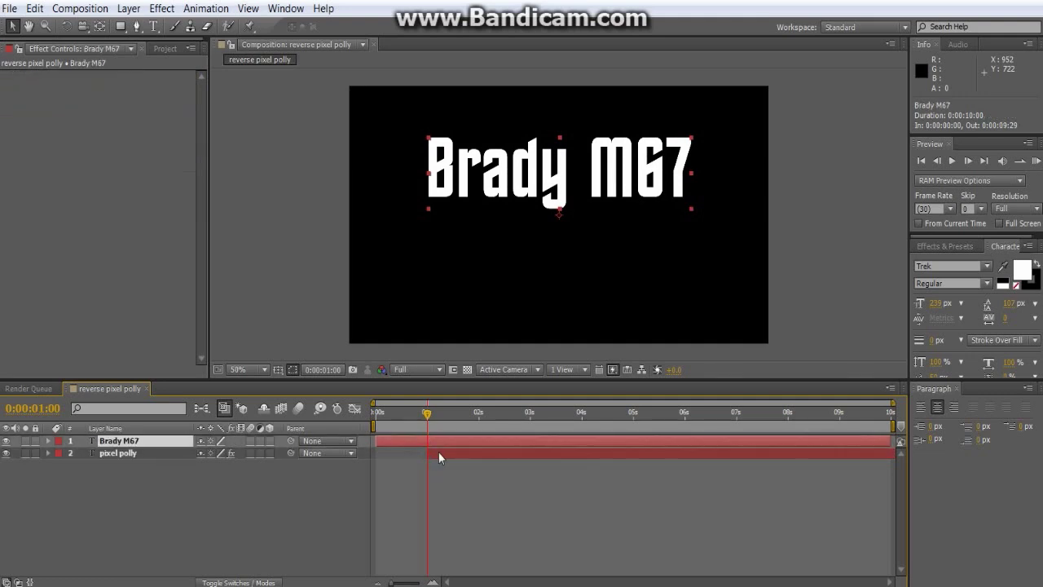
drag(473, 454, 672, 445)
click(633, 415)
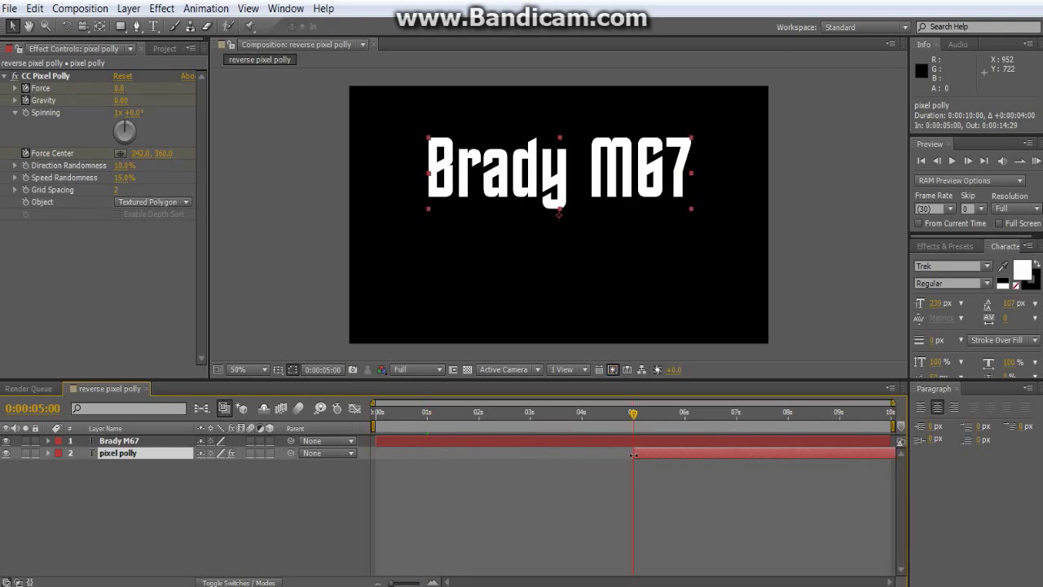
key(space)
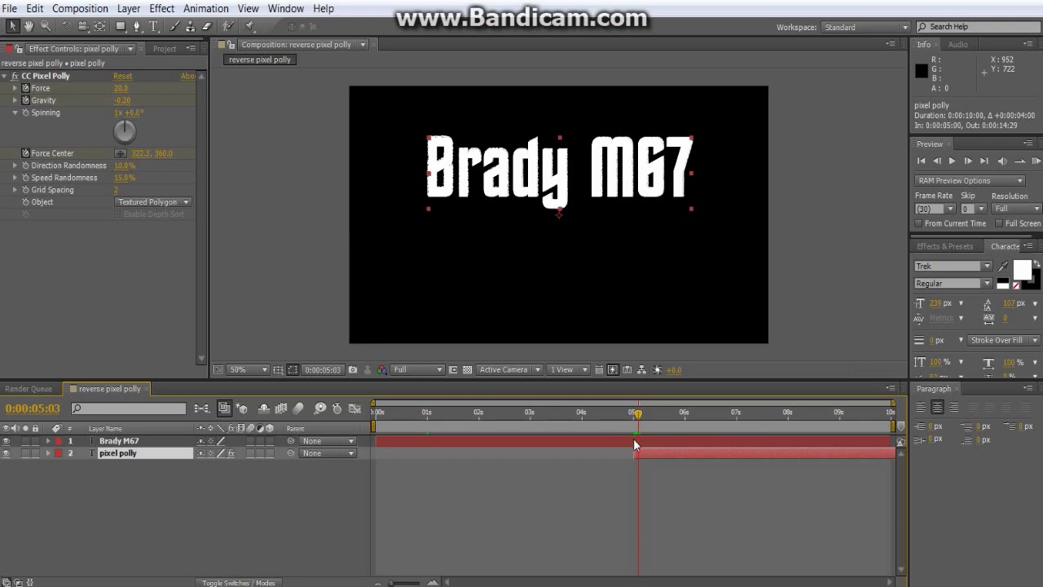
key(space)
Trim the Brady M67 text layer to end at 5 seconds
click(633, 438)
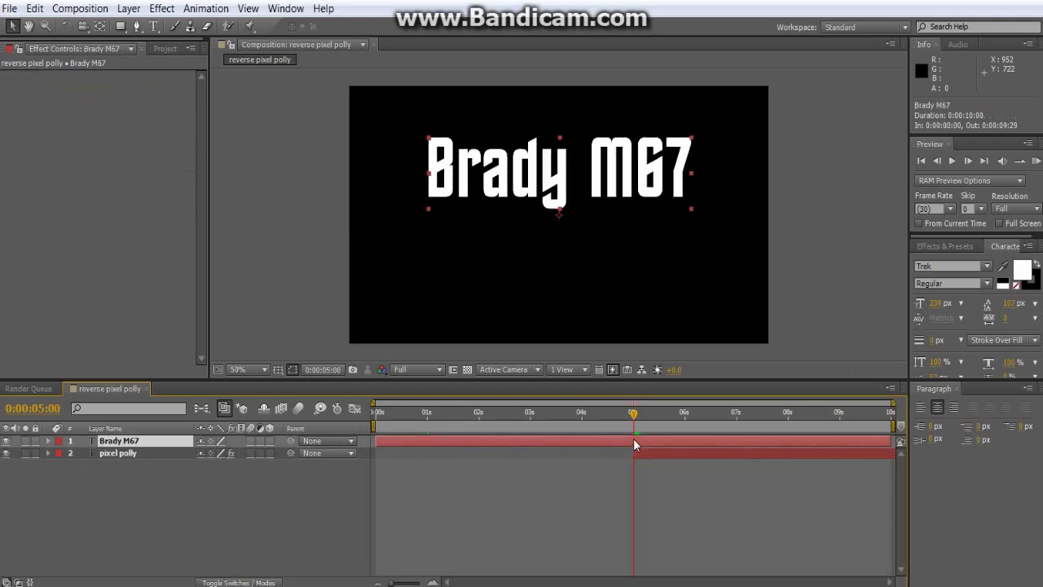
key(ctrl+shift+d)
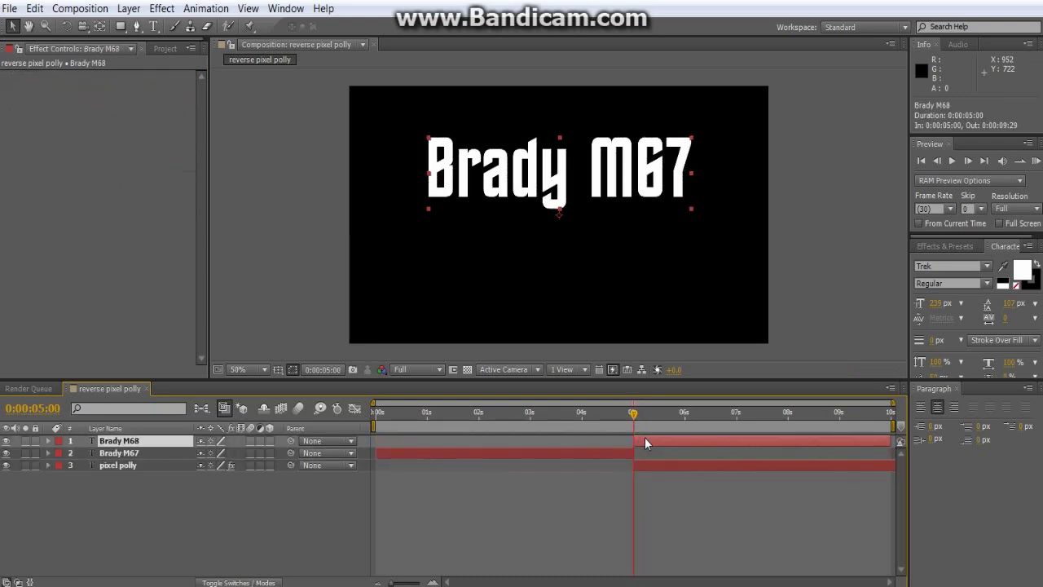
key(ctrl+x)
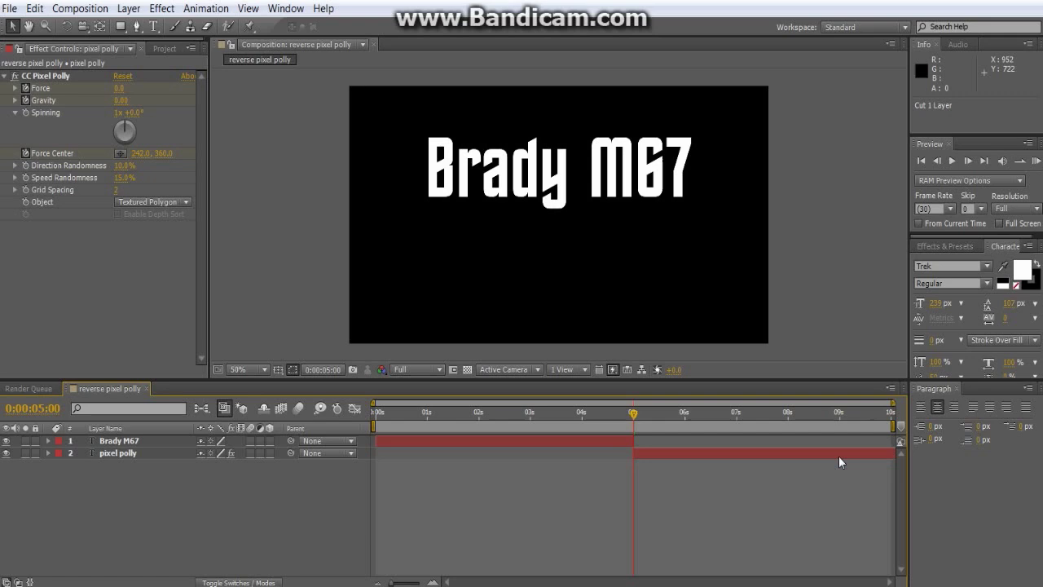
Trim pixel polly to end at 6 seconds and end the work area at 6 seconds
click(685, 426)
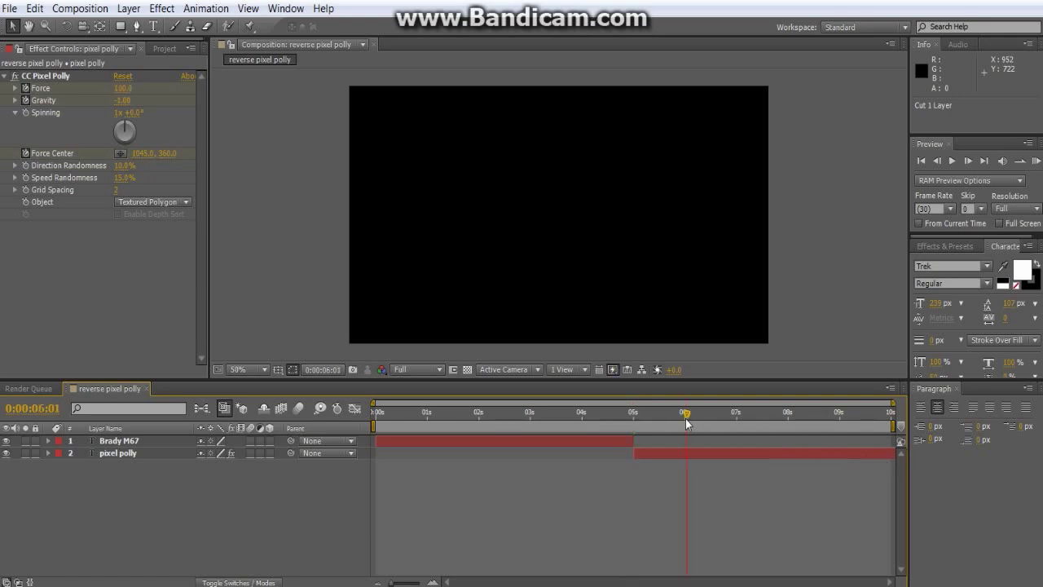
drag(686, 421, 685, 421)
click(688, 455)
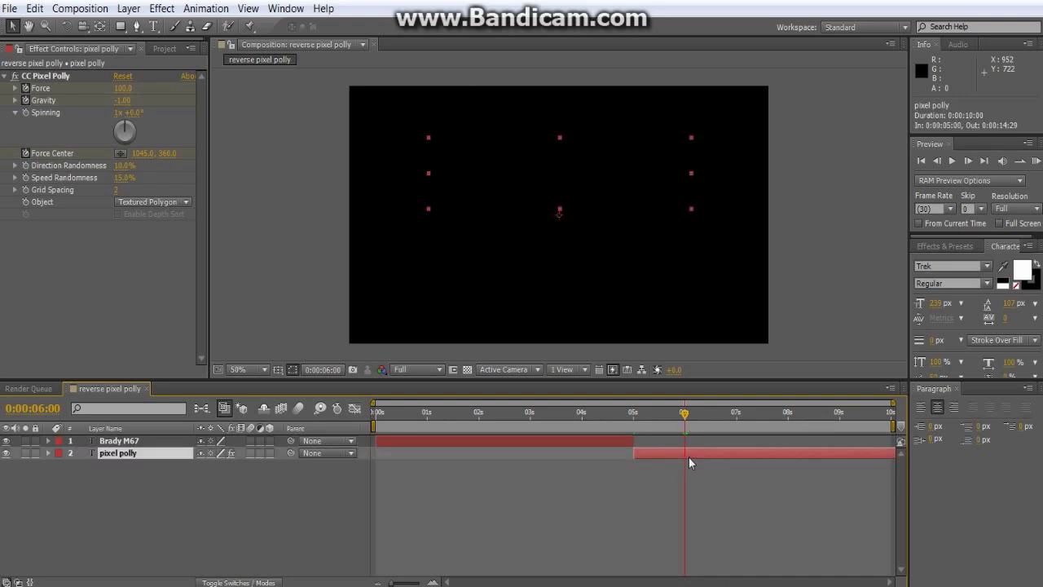
key(ctrl+shift+d)
key(ctrl+x)
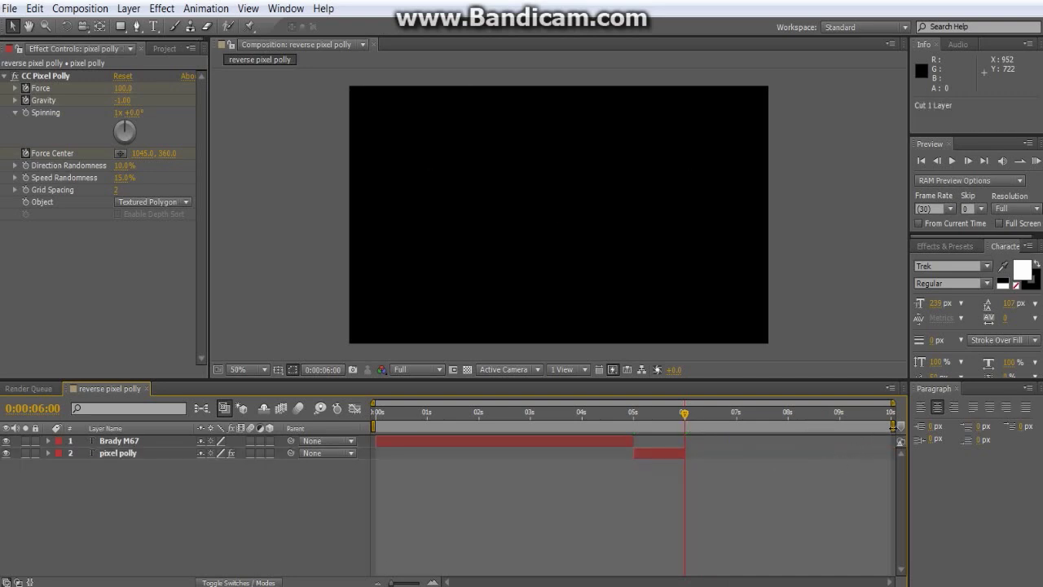
mouse_move(893, 425)
mouse_down()
mouse_move(593, 425)
mouse_move(709, 425)
mouse_move(699, 432)
mouse_up()
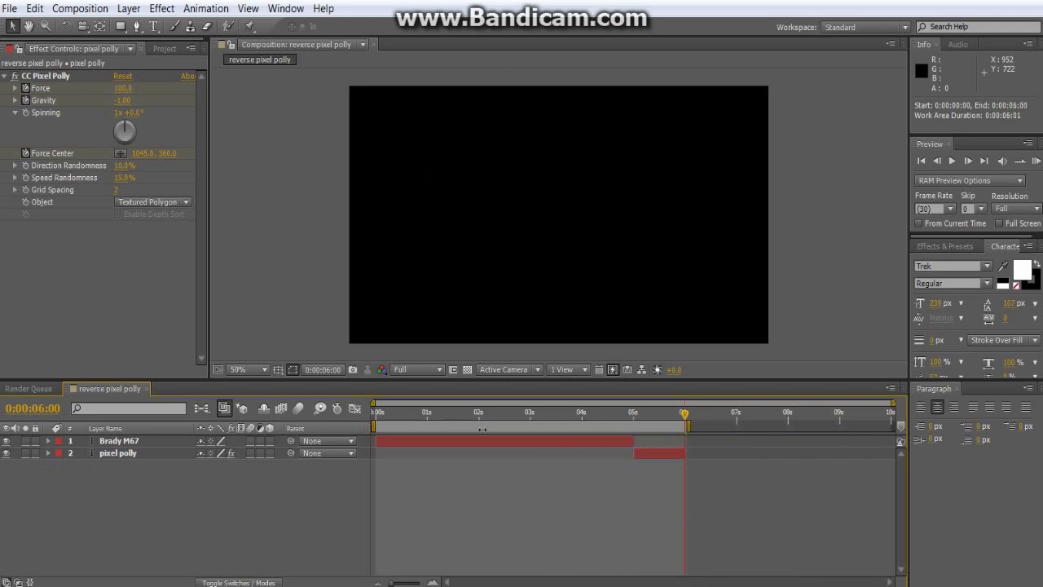
Queue the comp for rendering as H.264 with audio included
click(80, 8)
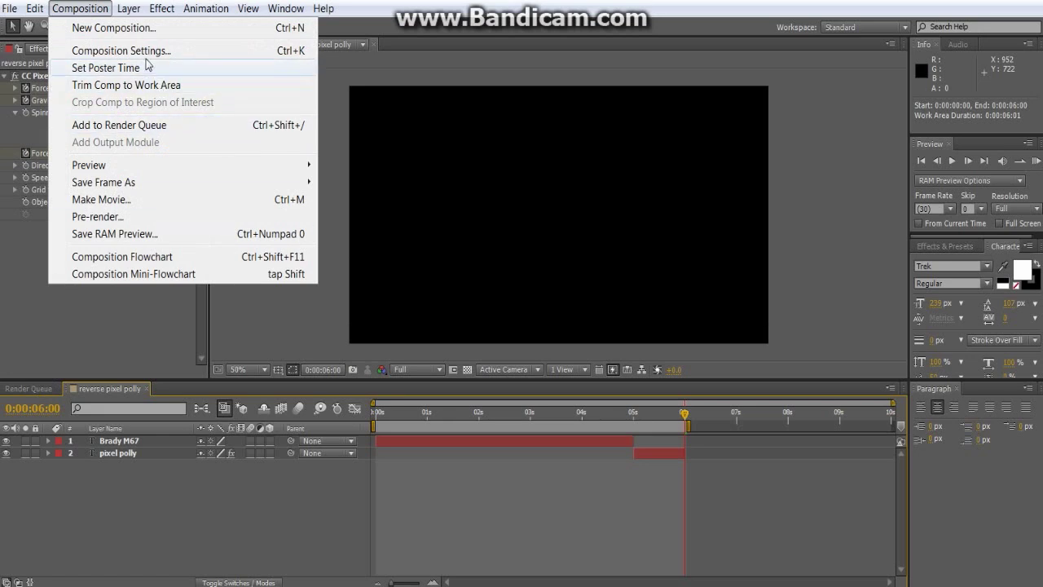
click(137, 127)
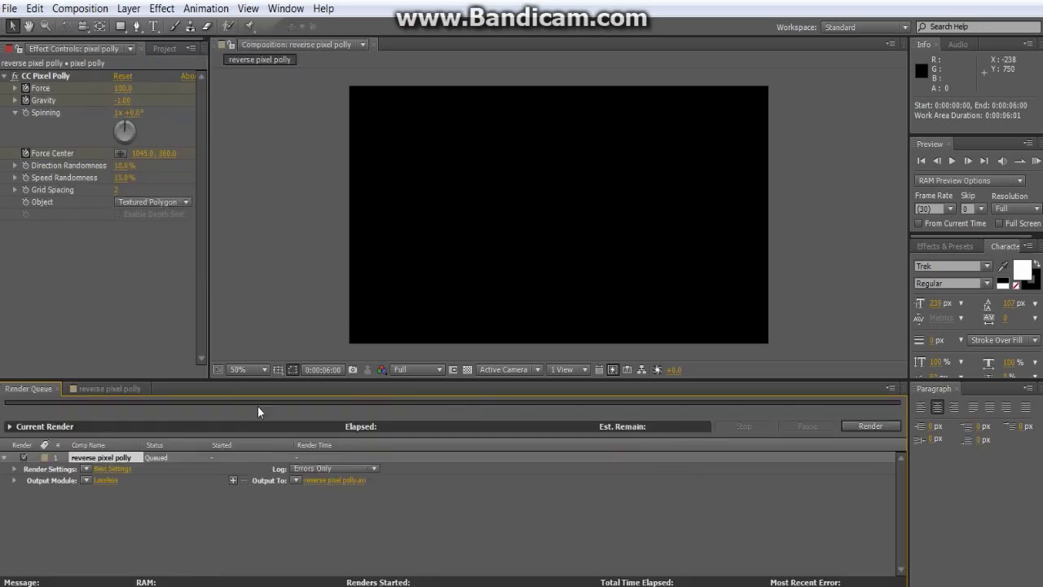
click(114, 481)
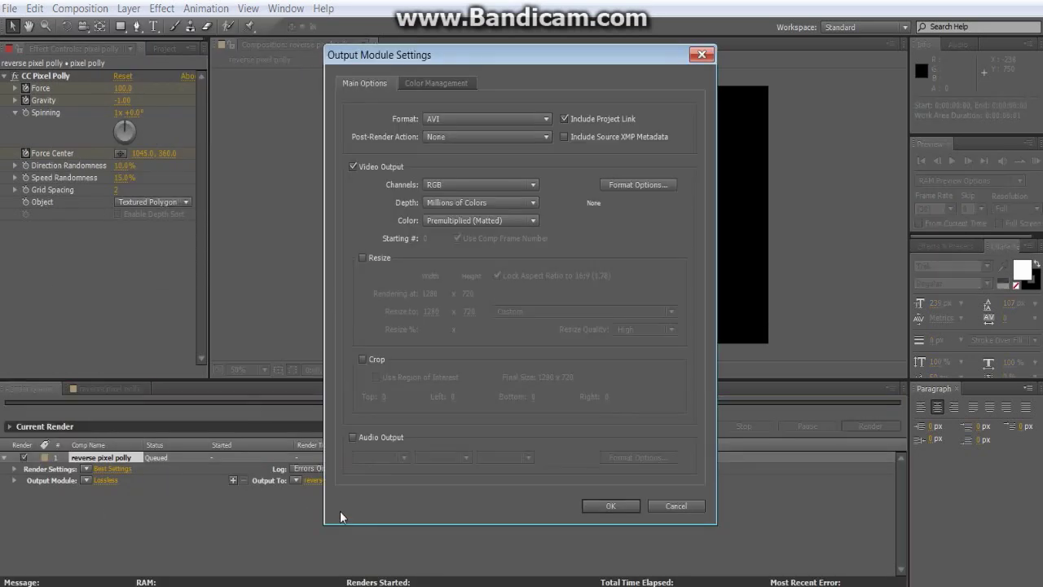
click(506, 120)
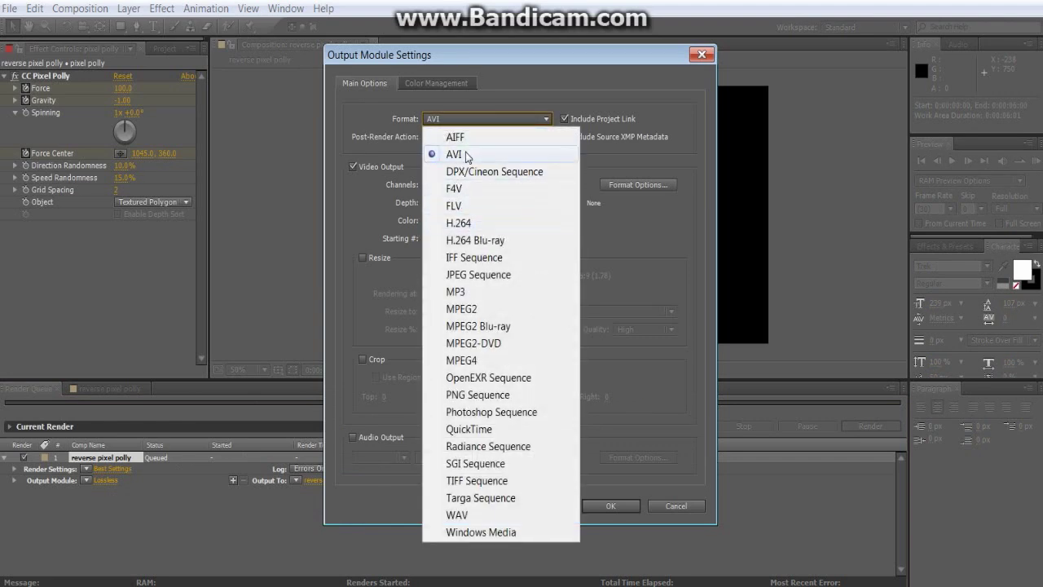
click(471, 223)
click(353, 438)
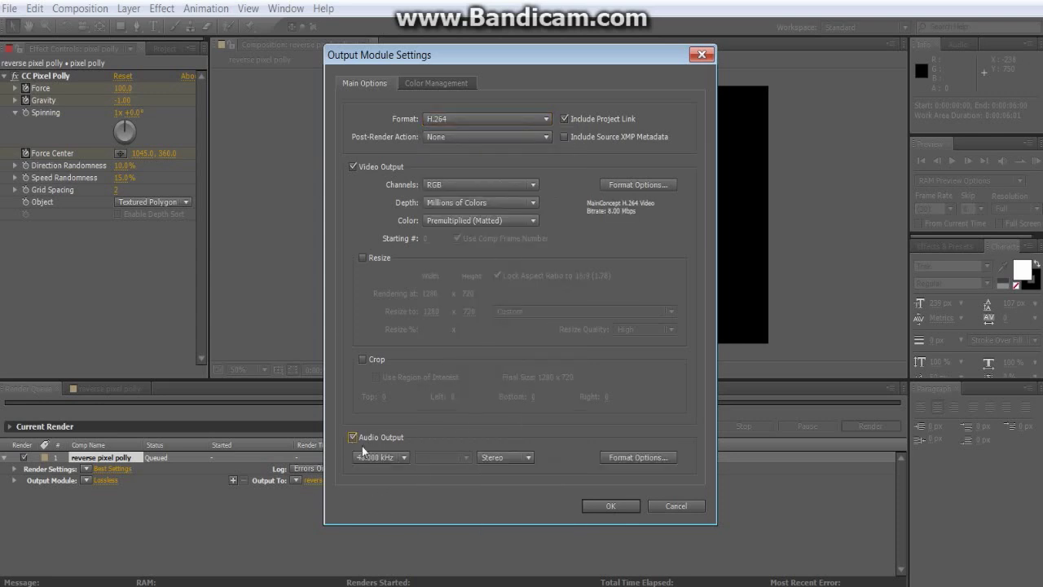
click(623, 506)
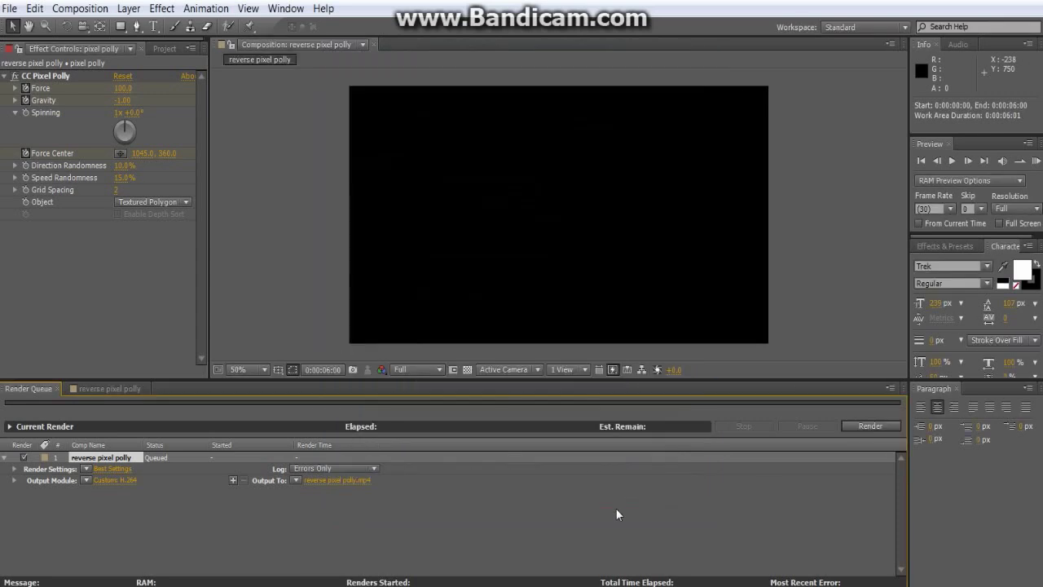
Save the output as reverse pixel polly.mp4 in J:\adobe tutorials and start rendering
click(331, 479)
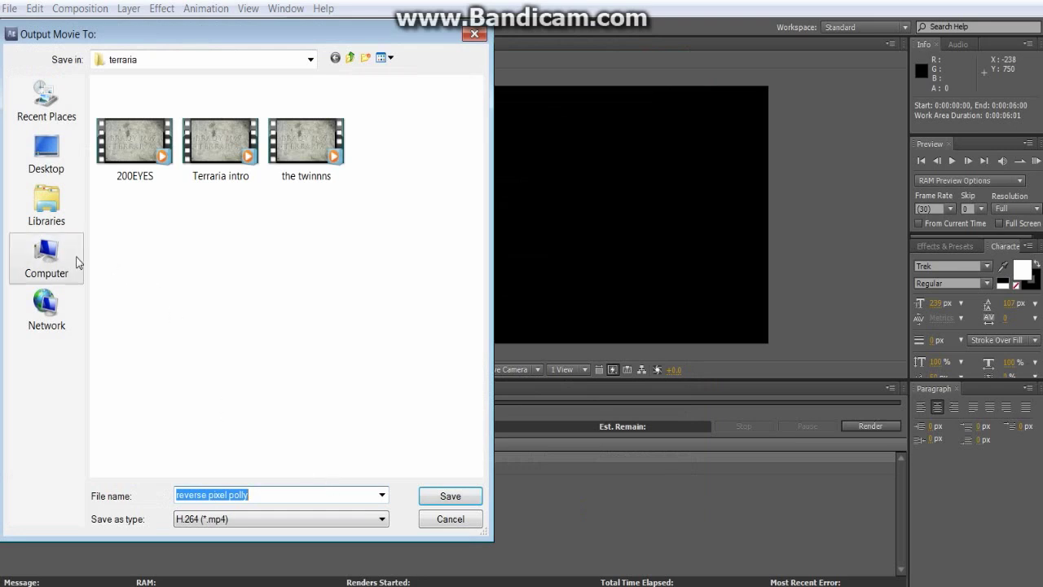
click(47, 257)
double_click(163, 160)
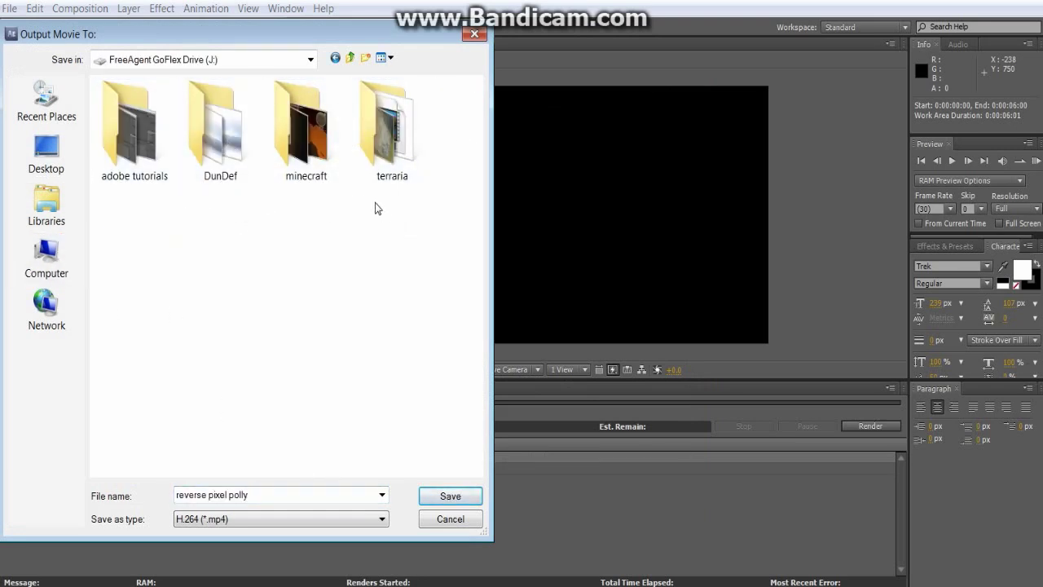
double_click(130, 171)
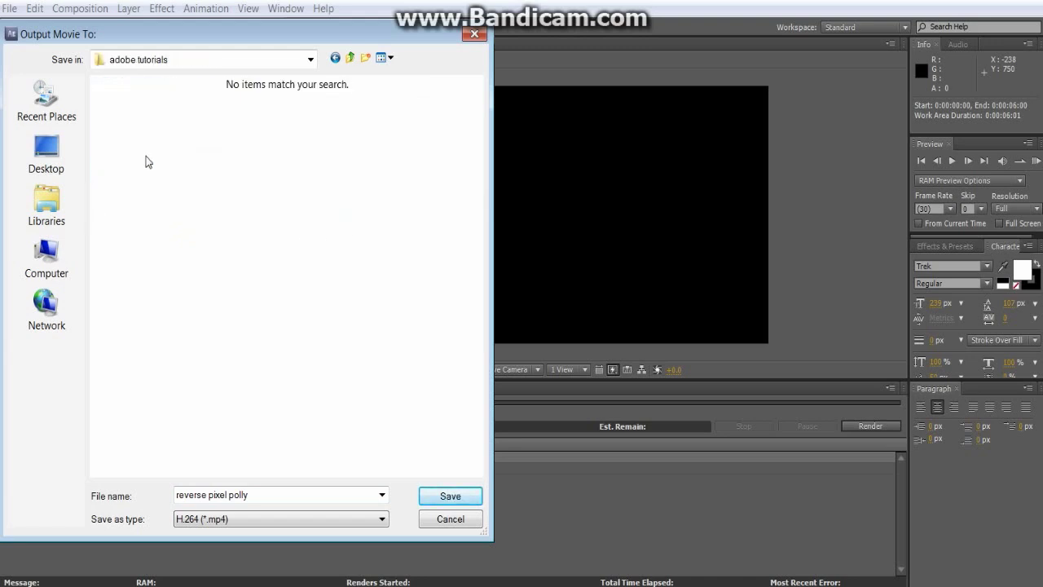
click(471, 499)
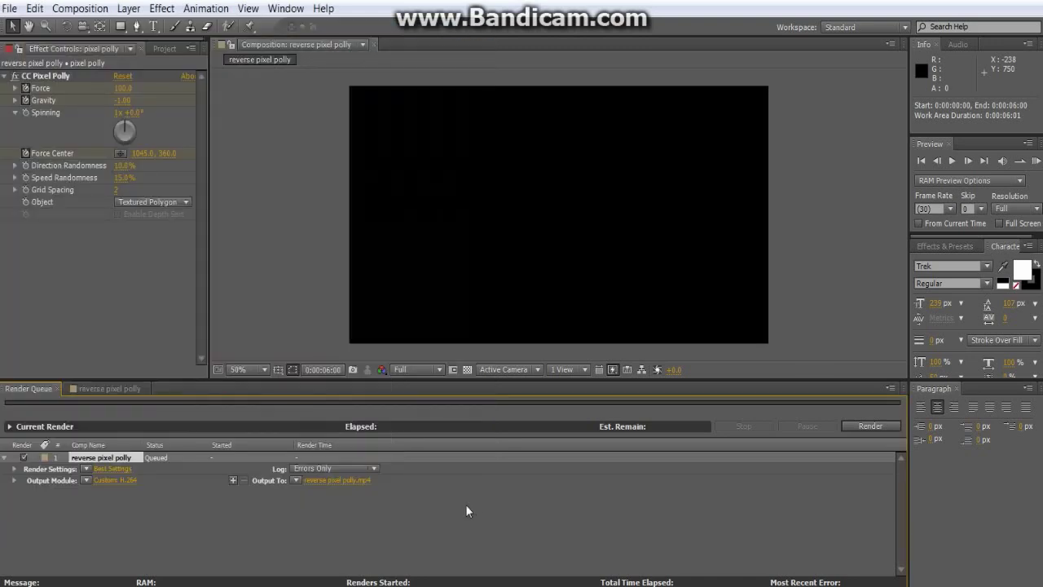
click(884, 428)
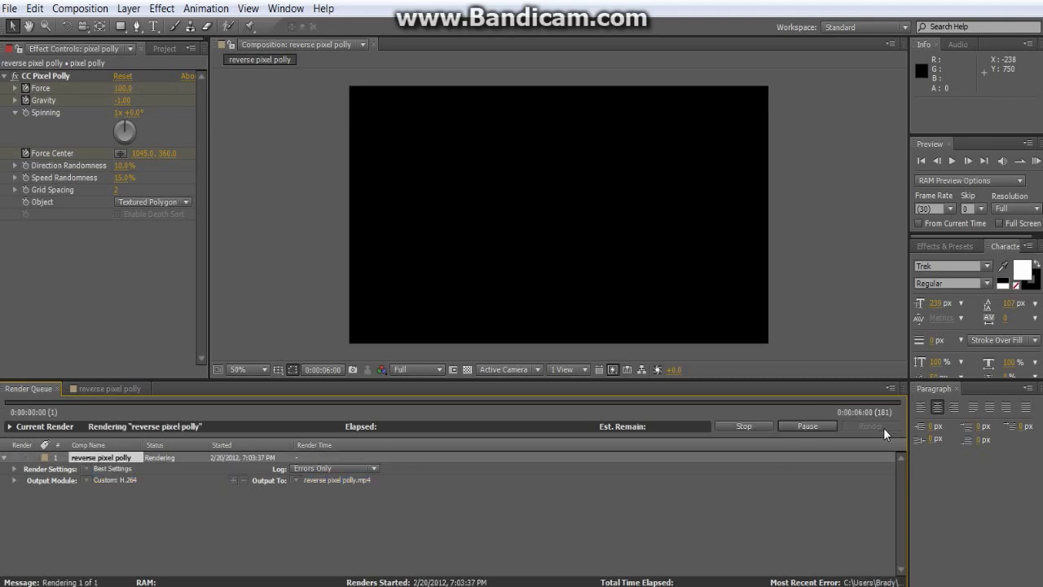
Start a new project without saving and set colour depth to 16 bits per channel
click(9, 8)
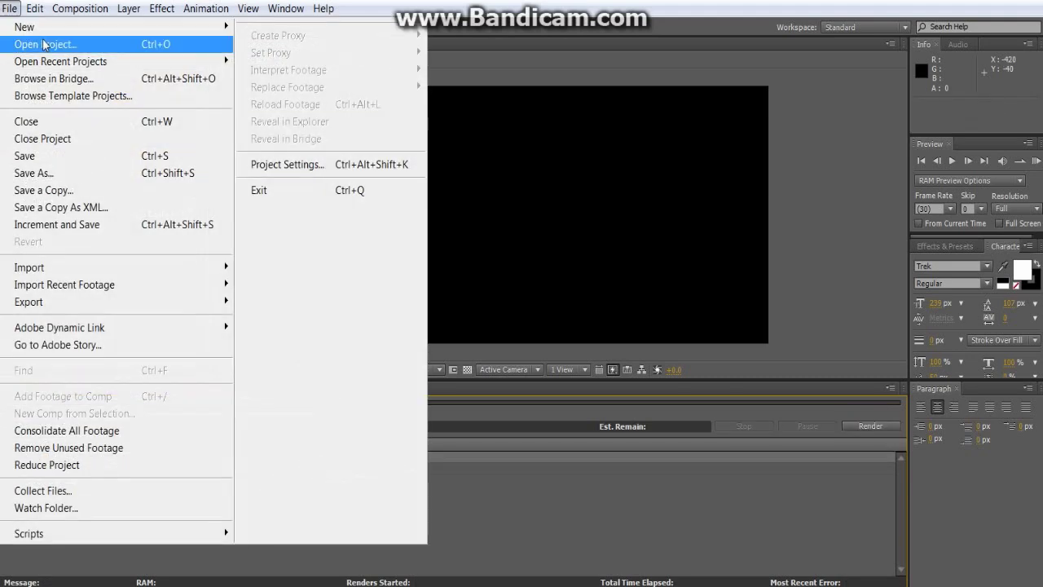
mouse_move(49, 27)
click(480, 29)
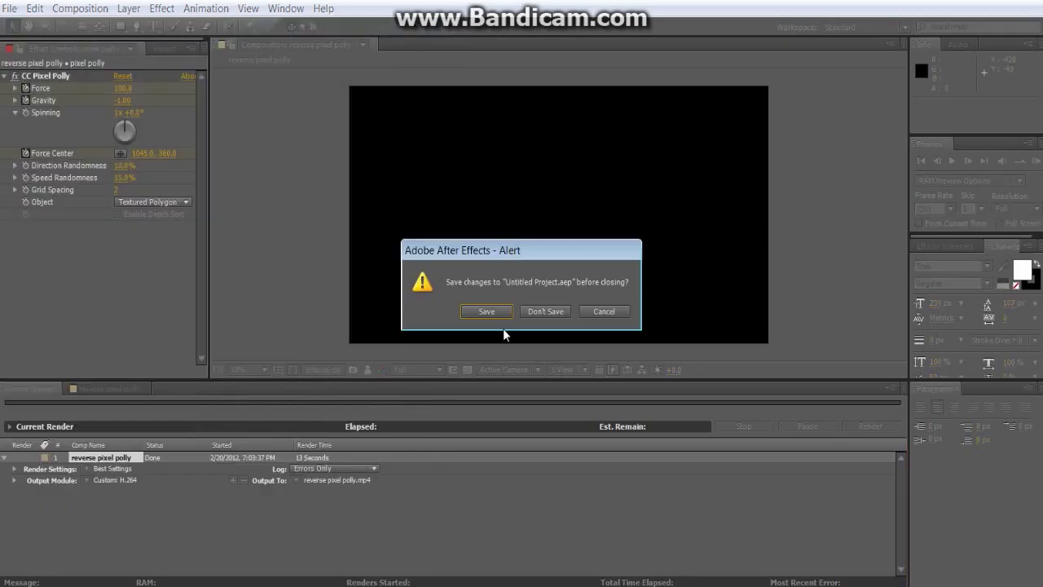
click(536, 311)
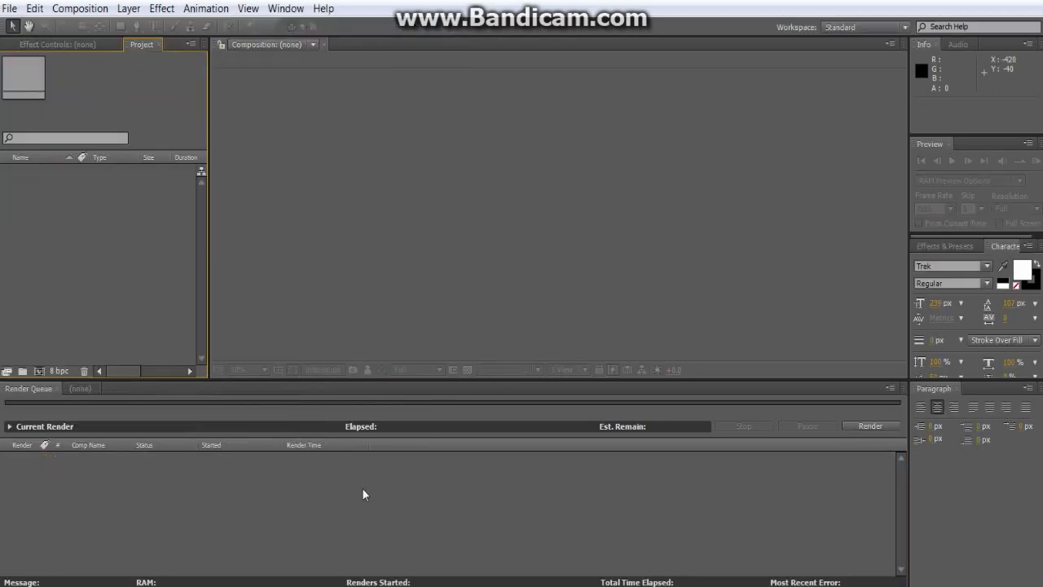
click(61, 372)
click(485, 224)
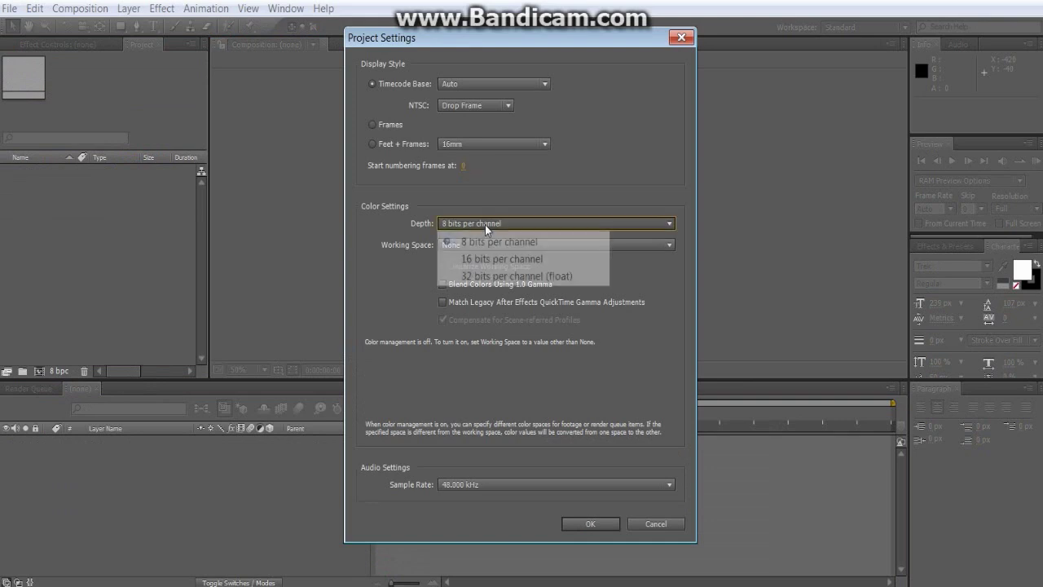
click(489, 258)
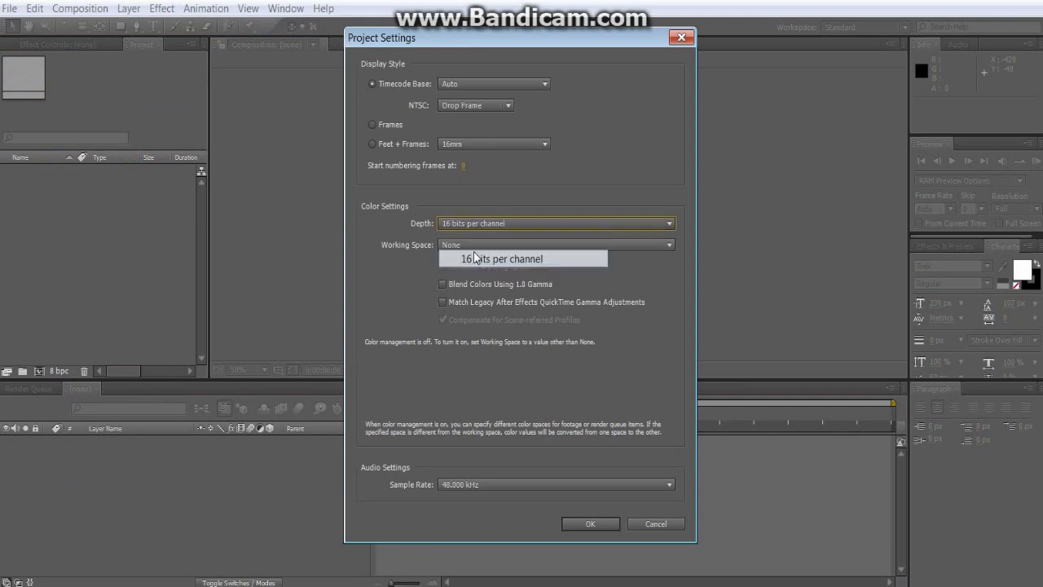
click(590, 523)
Create a 1280×720 composition named 'reverse pixel polly'
click(82, 9)
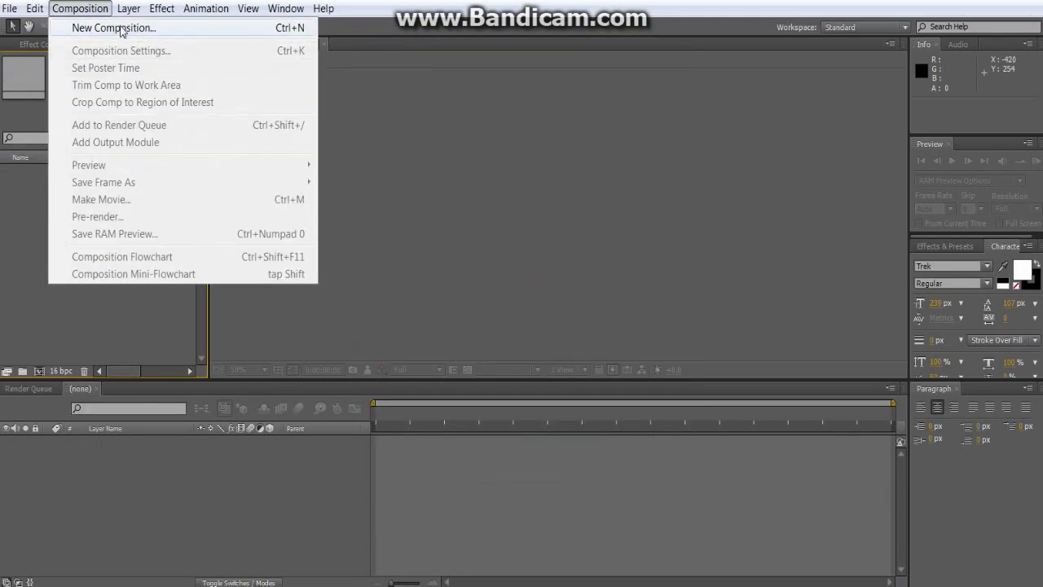
click(115, 28)
text(reverse p)
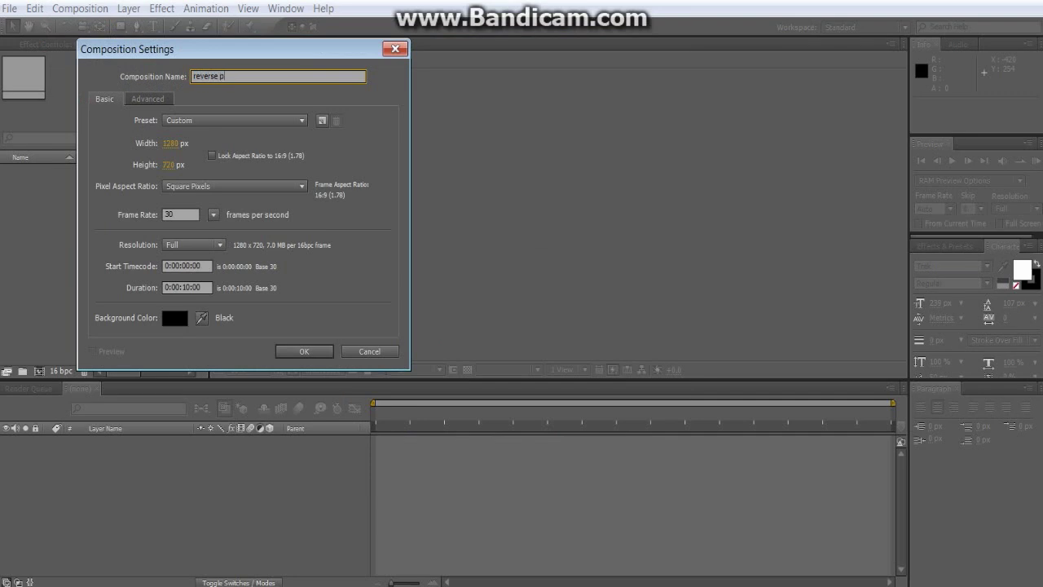
text(ixel polly)
key(Return)
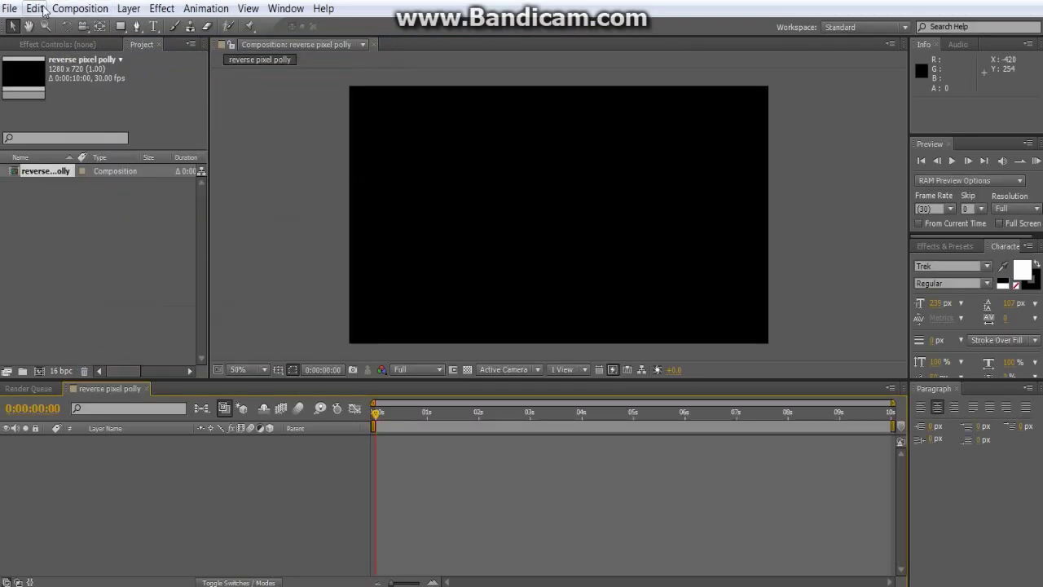
Import reverse pixel polly.mp4 from the adobe tutorials folder on the FreeAgent GoFlex drive
click(12, 10)
click(293, 264)
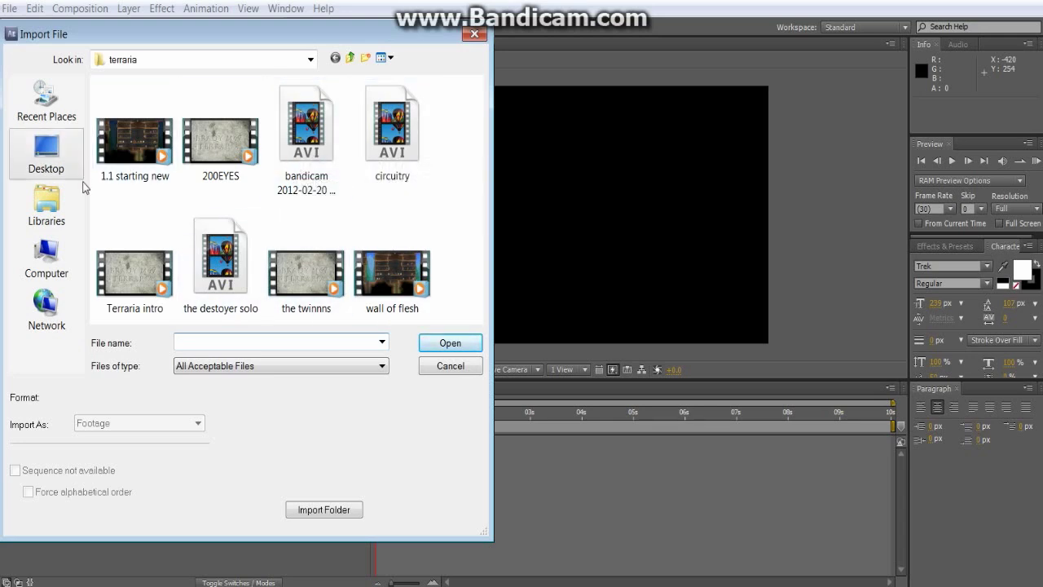
click(33, 261)
double_click(185, 167)
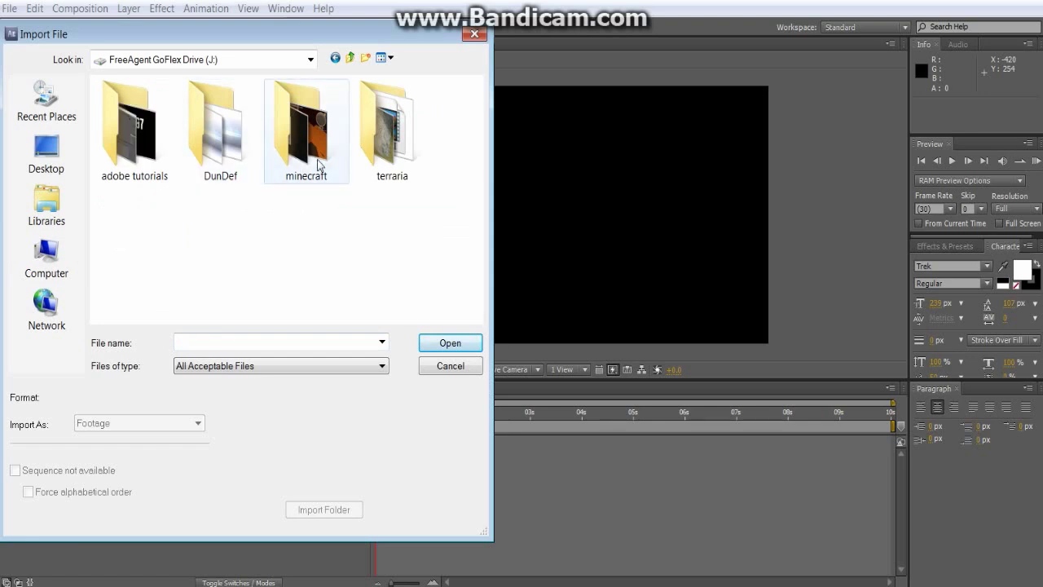
double_click(137, 153)
double_click(219, 163)
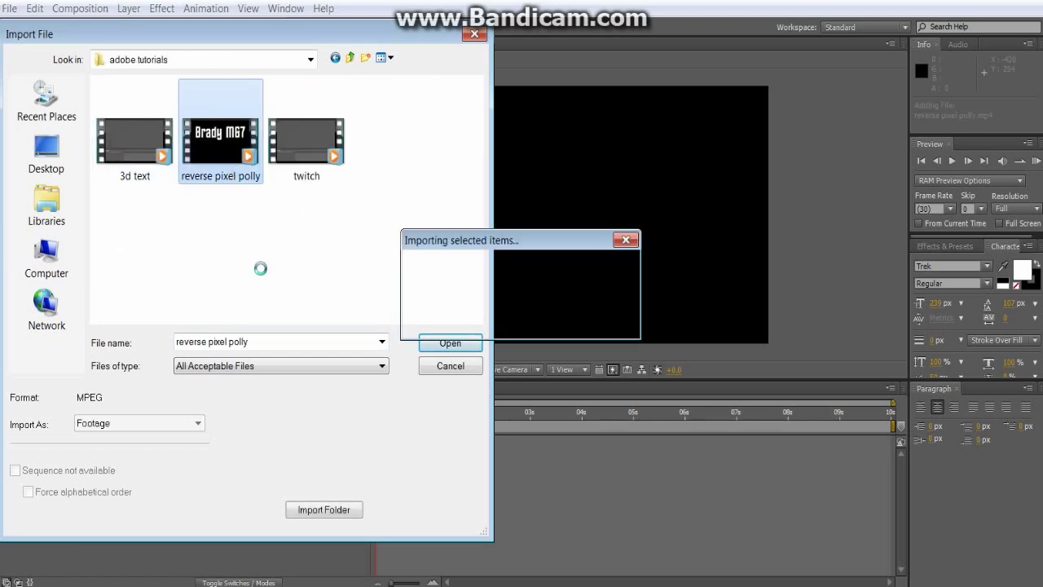
Place the clip as layer 1, enable time remapping, and time-reverse the layer
drag(43, 184, 106, 520)
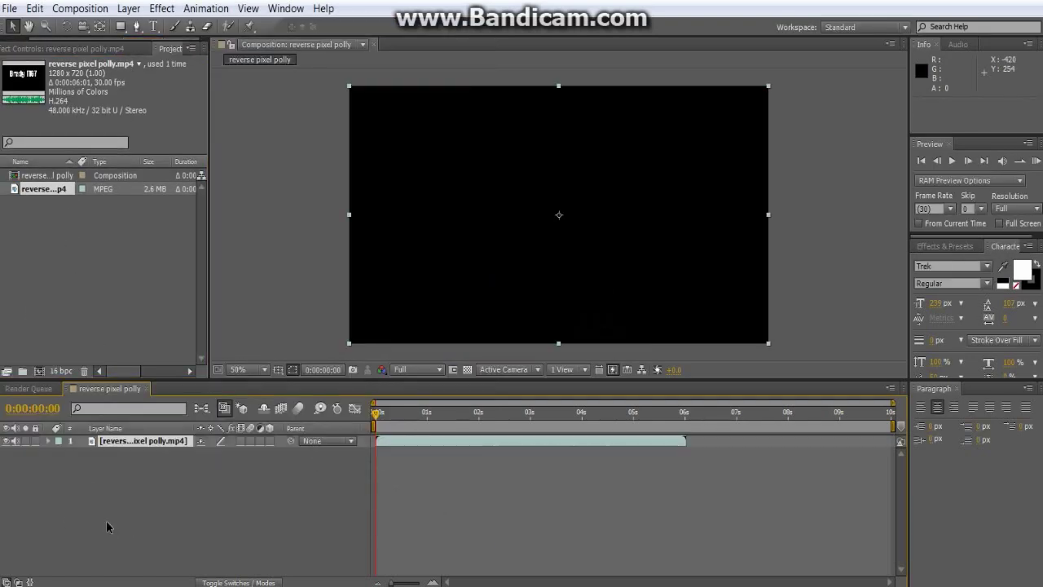
right_click(153, 442)
mouse_move(247, 174)
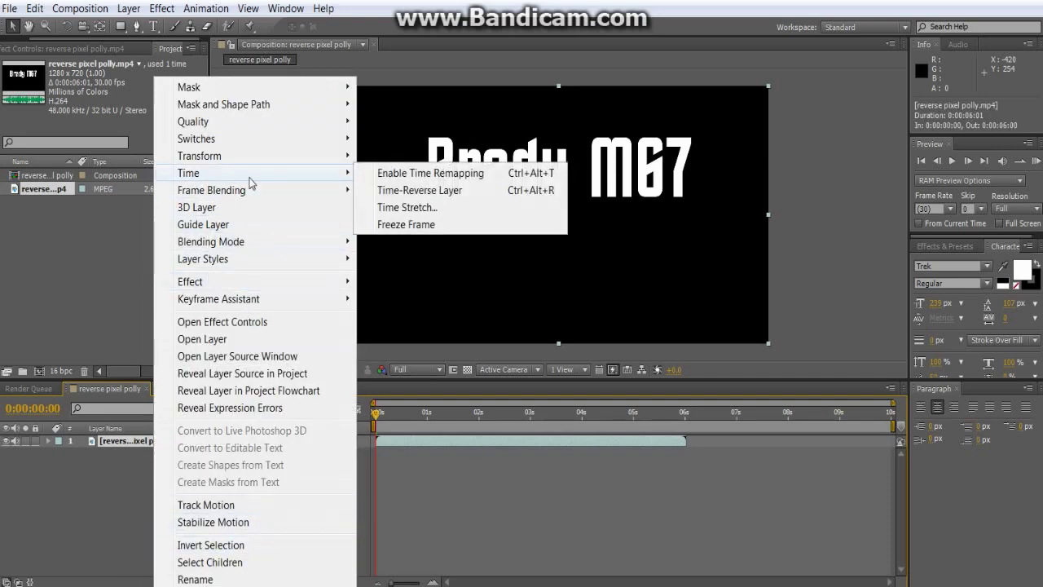
click(368, 174)
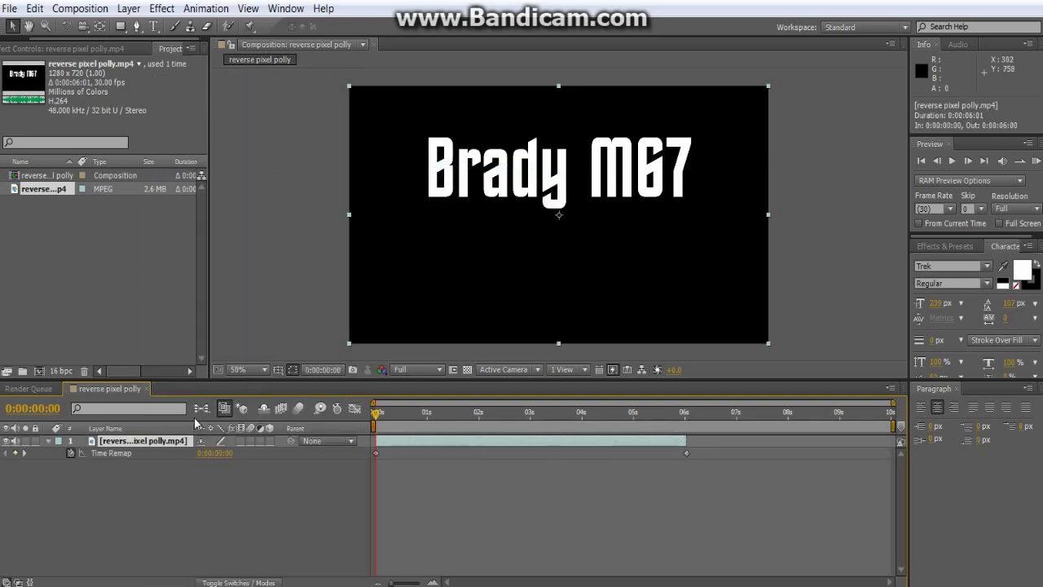
right_click(173, 440)
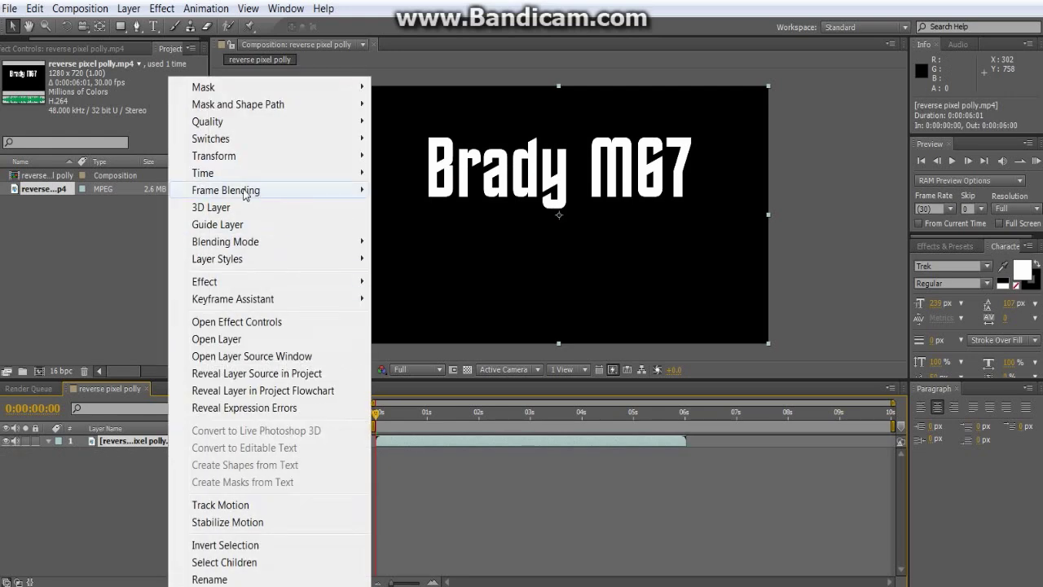
mouse_move(245, 173)
click(447, 191)
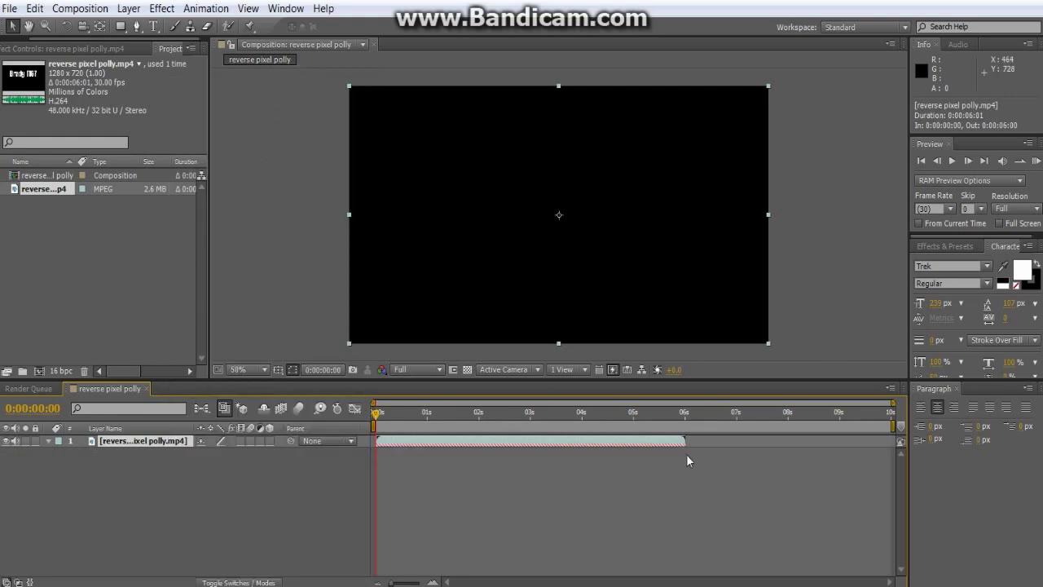
click(1037, 162)
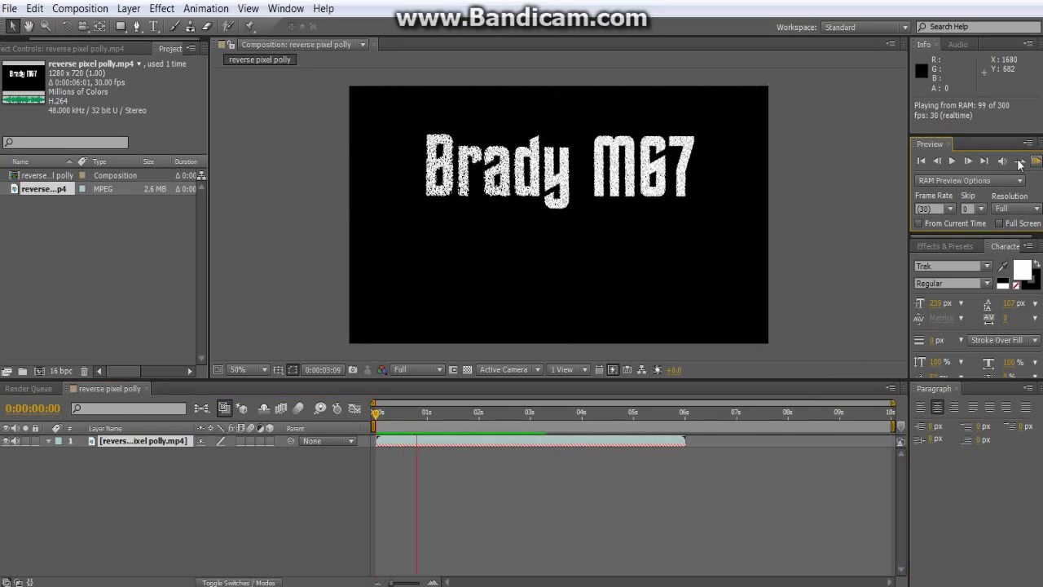
key(KP_0)
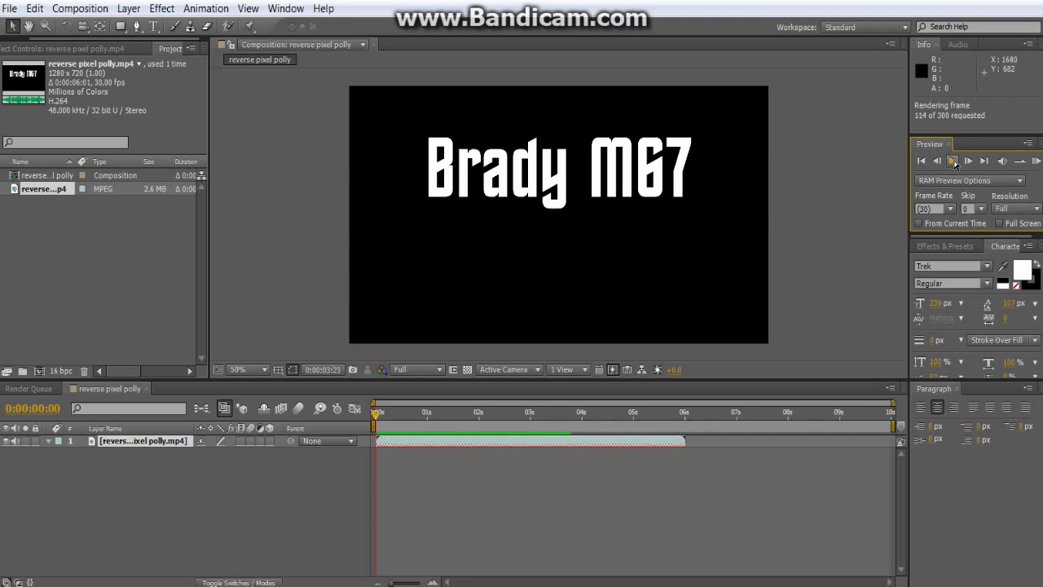
click(953, 162)
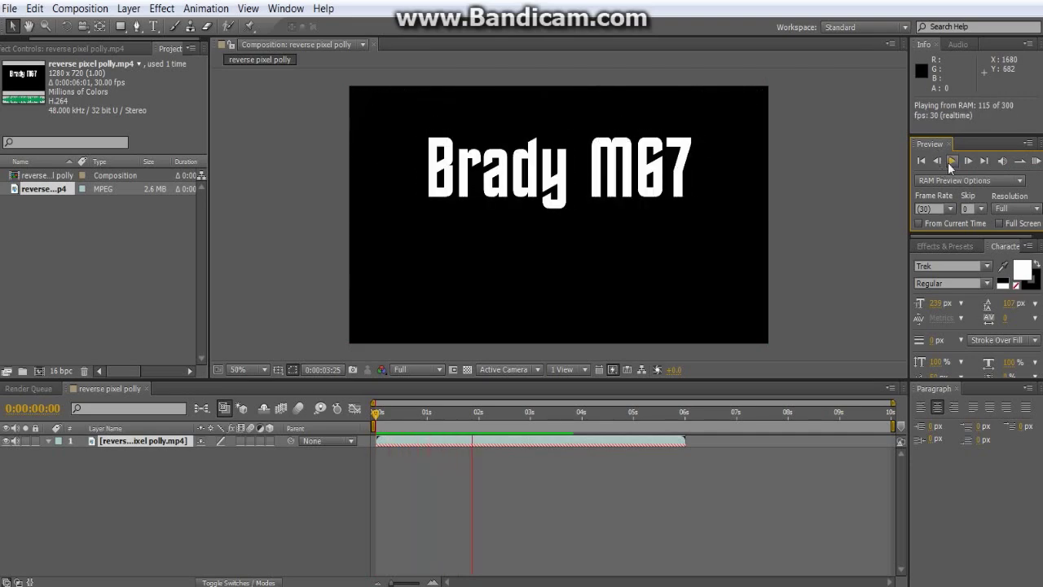
click(921, 162)
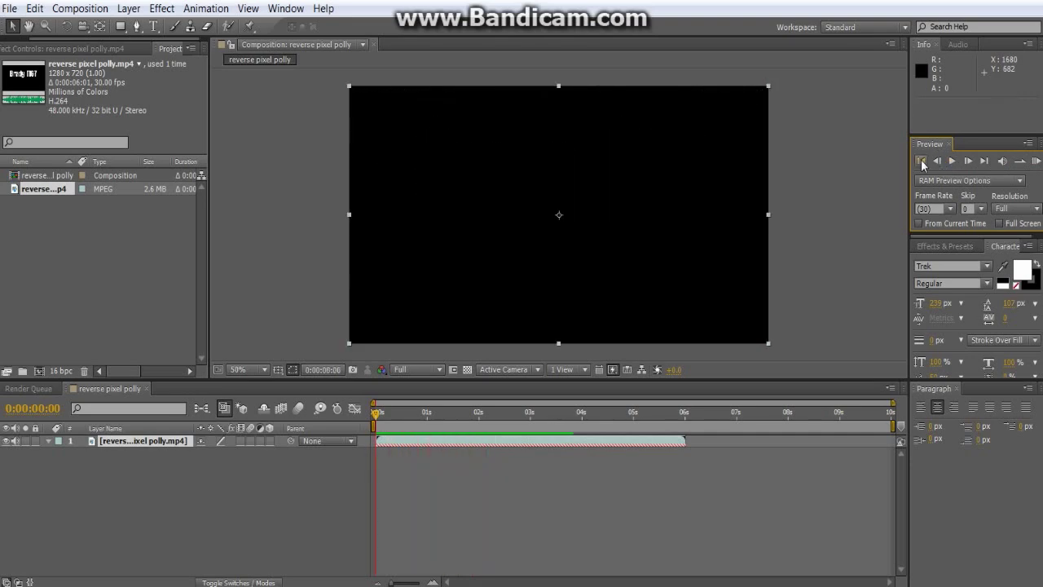
click(1038, 161)
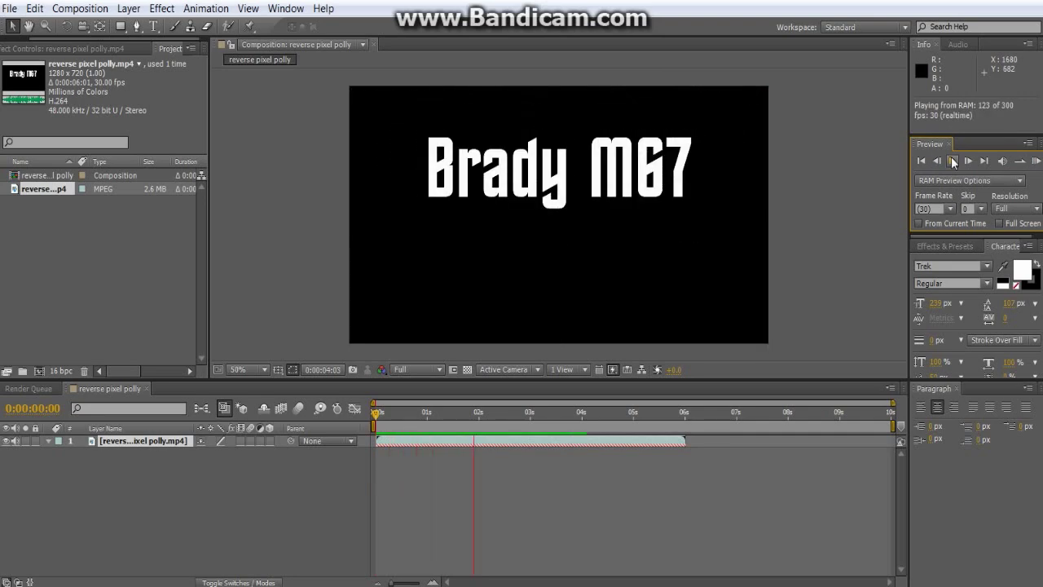
click(953, 160)
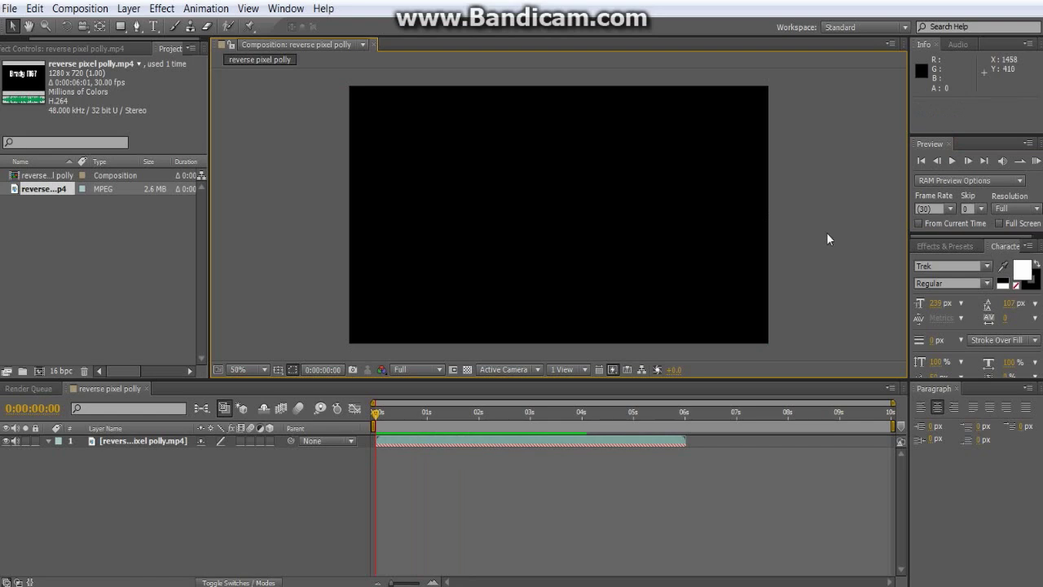
click(269, 493)
click(156, 346)
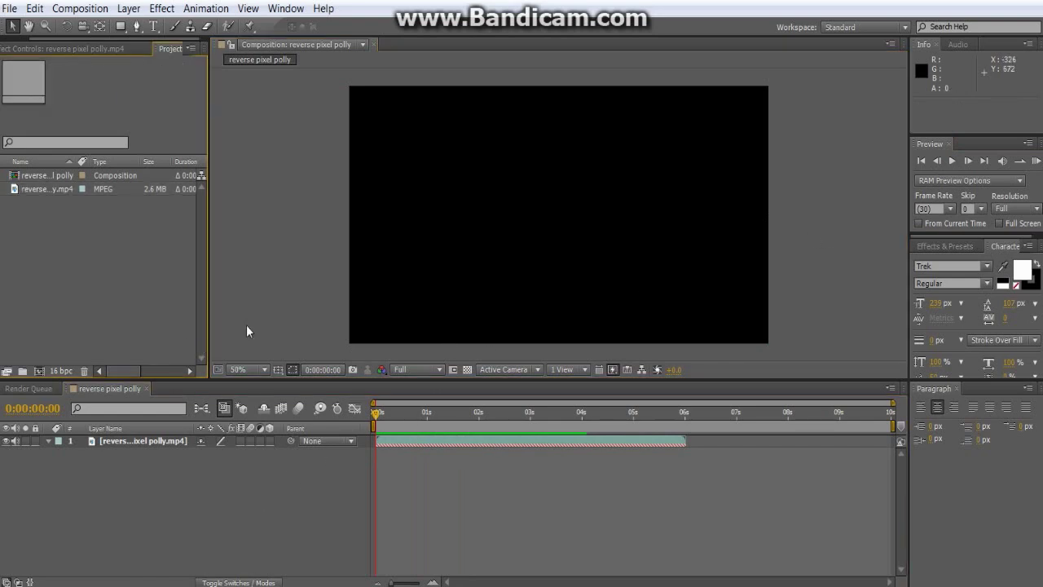